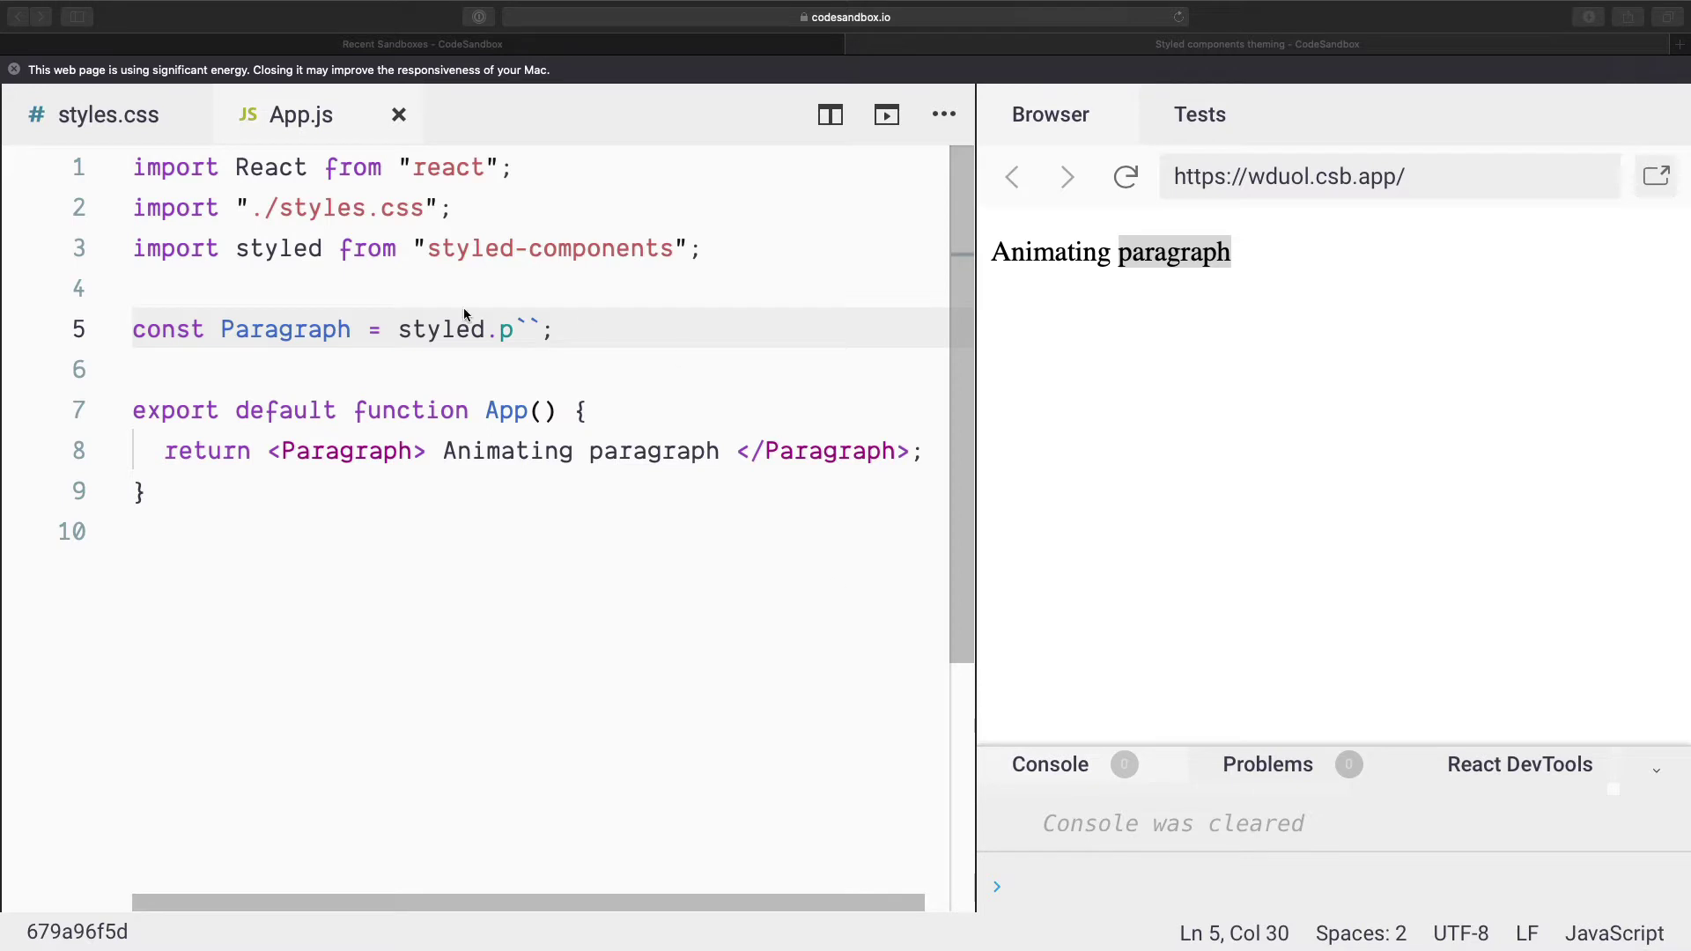
Add keyframes to the styled-components import on line 3 and open two blank lines below.
click(324, 248)
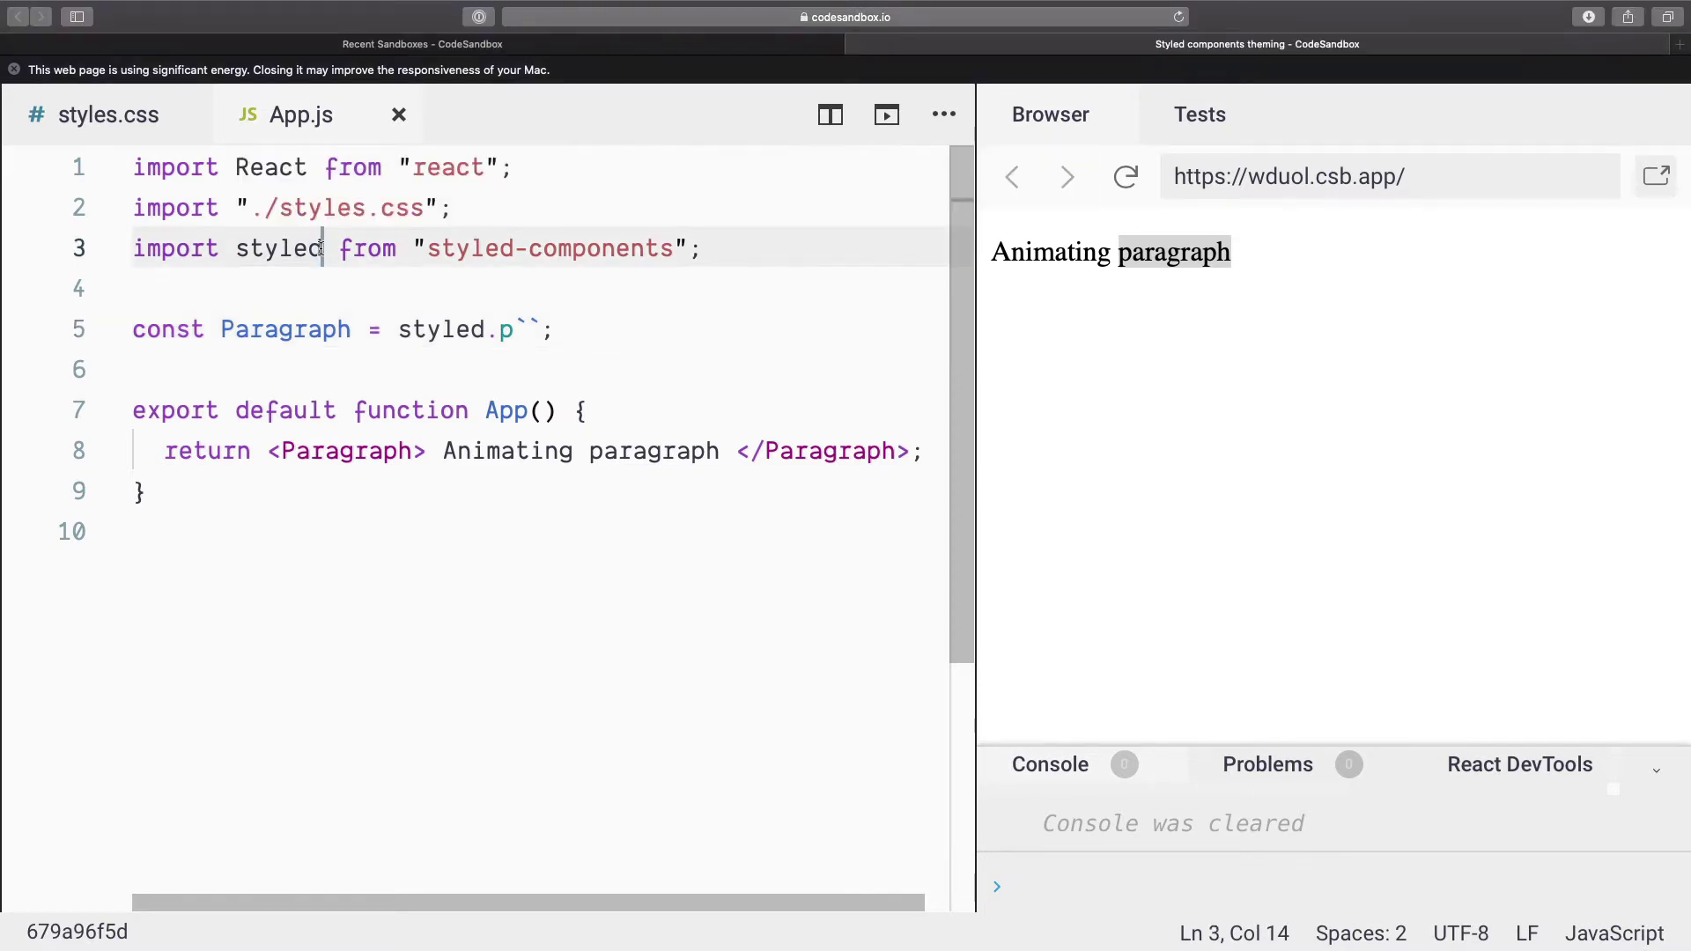
text(, {key)
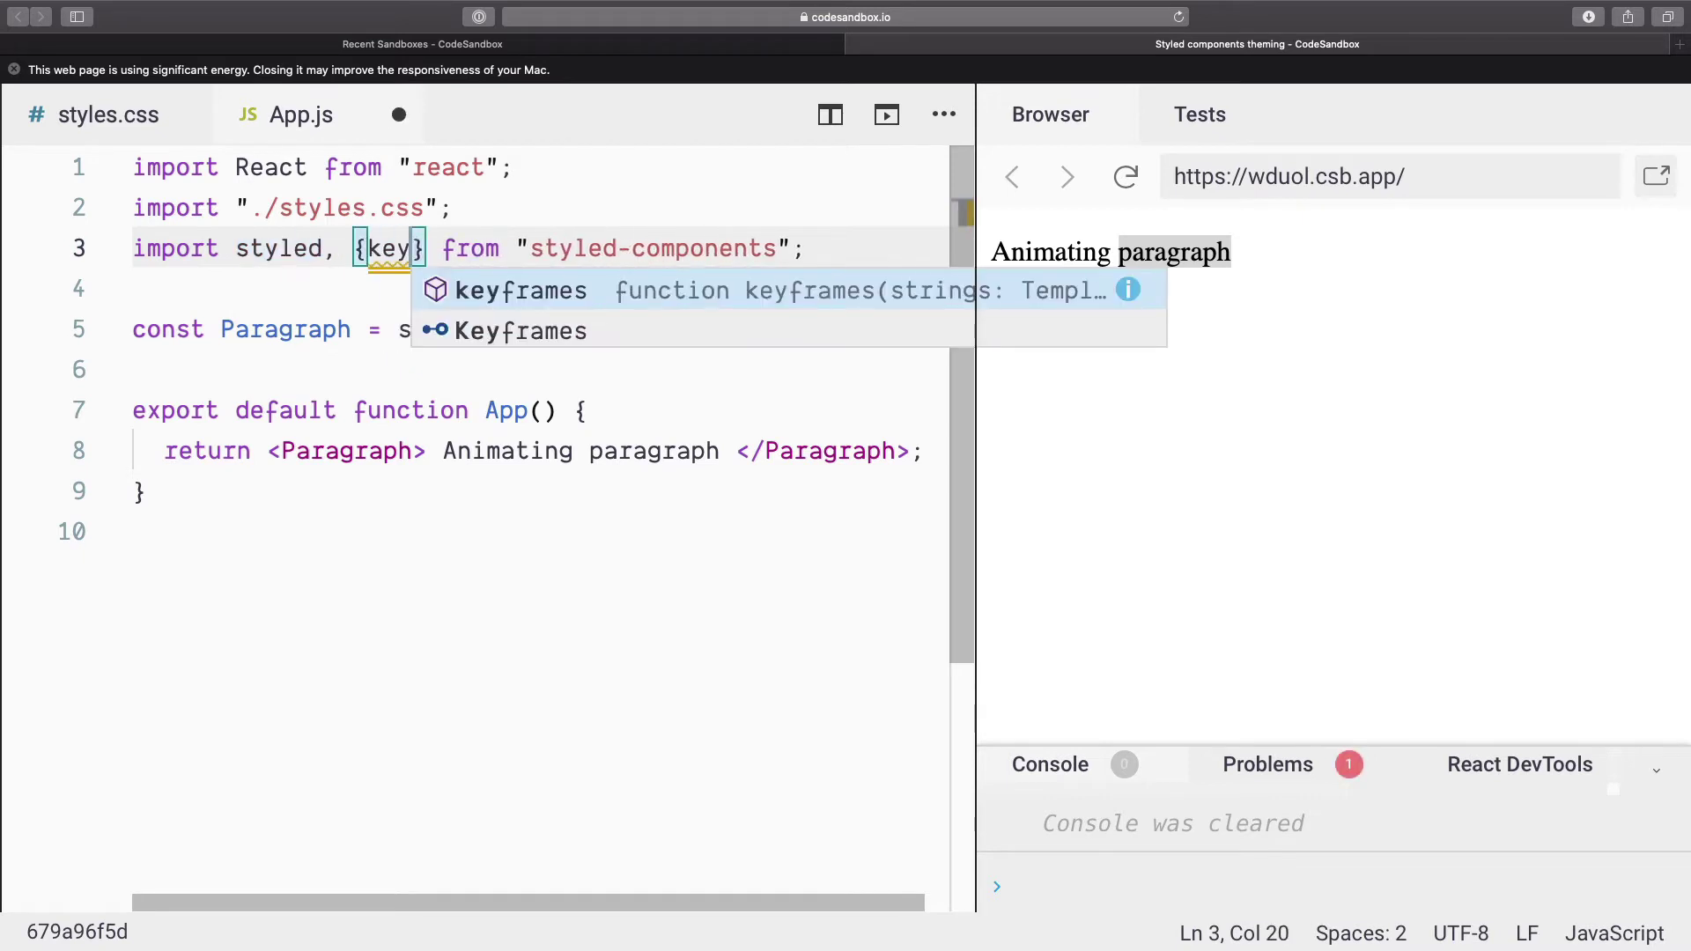
key(Return)
key(End)
key(Return)
key(Return)
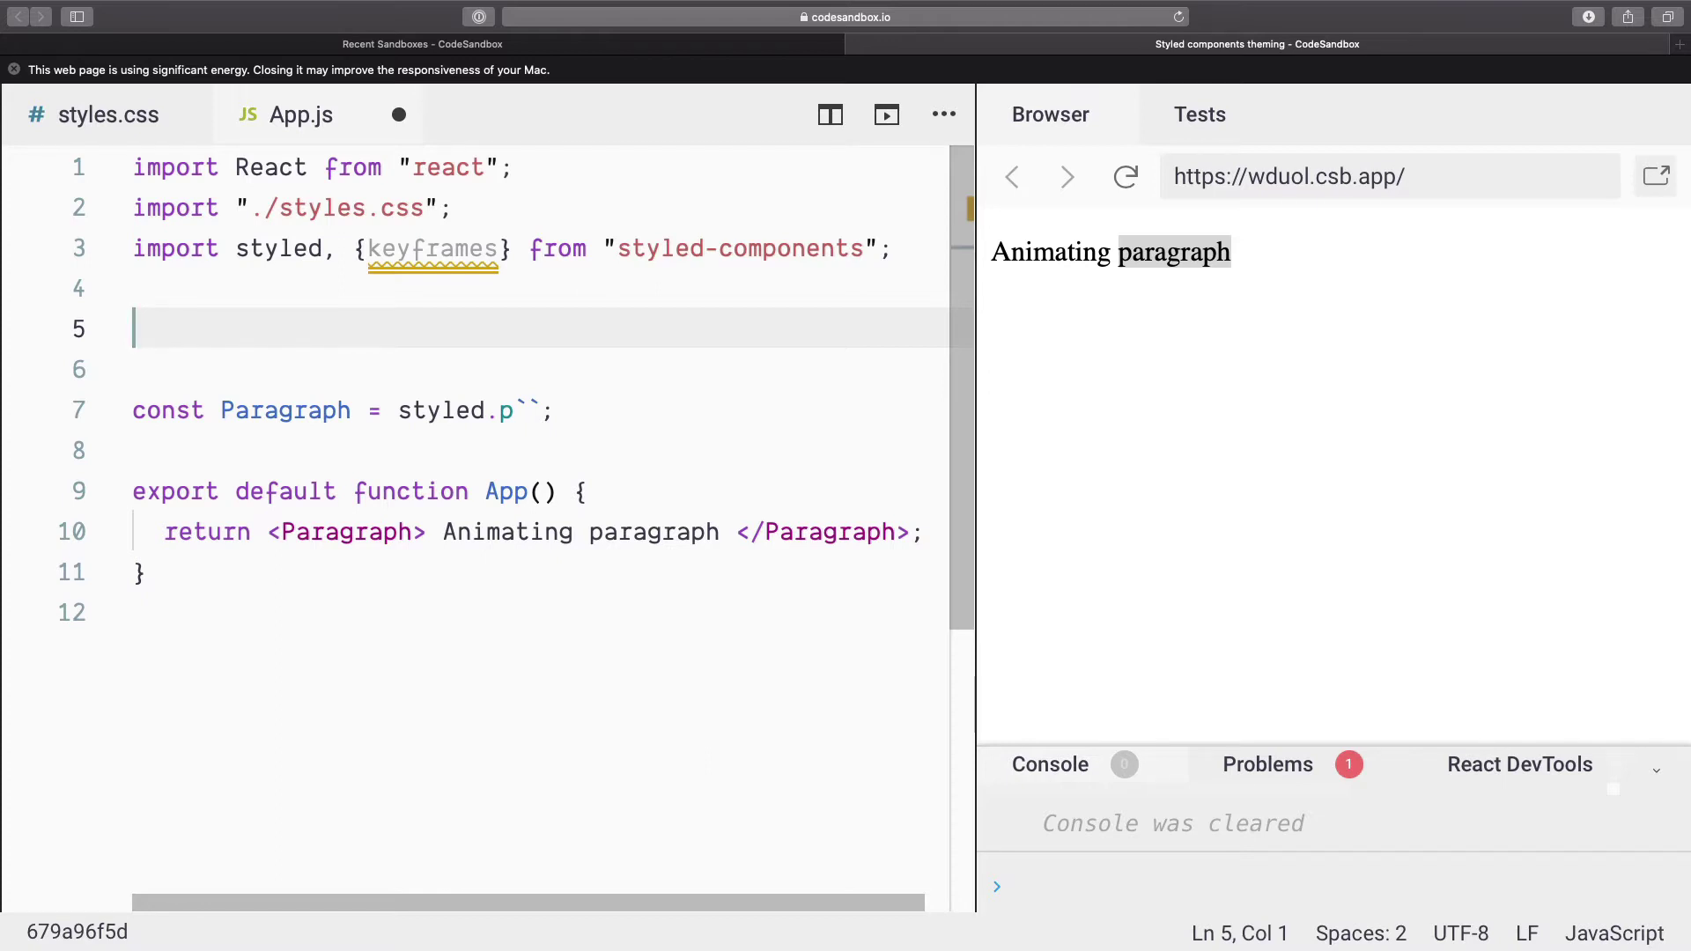
text(const )
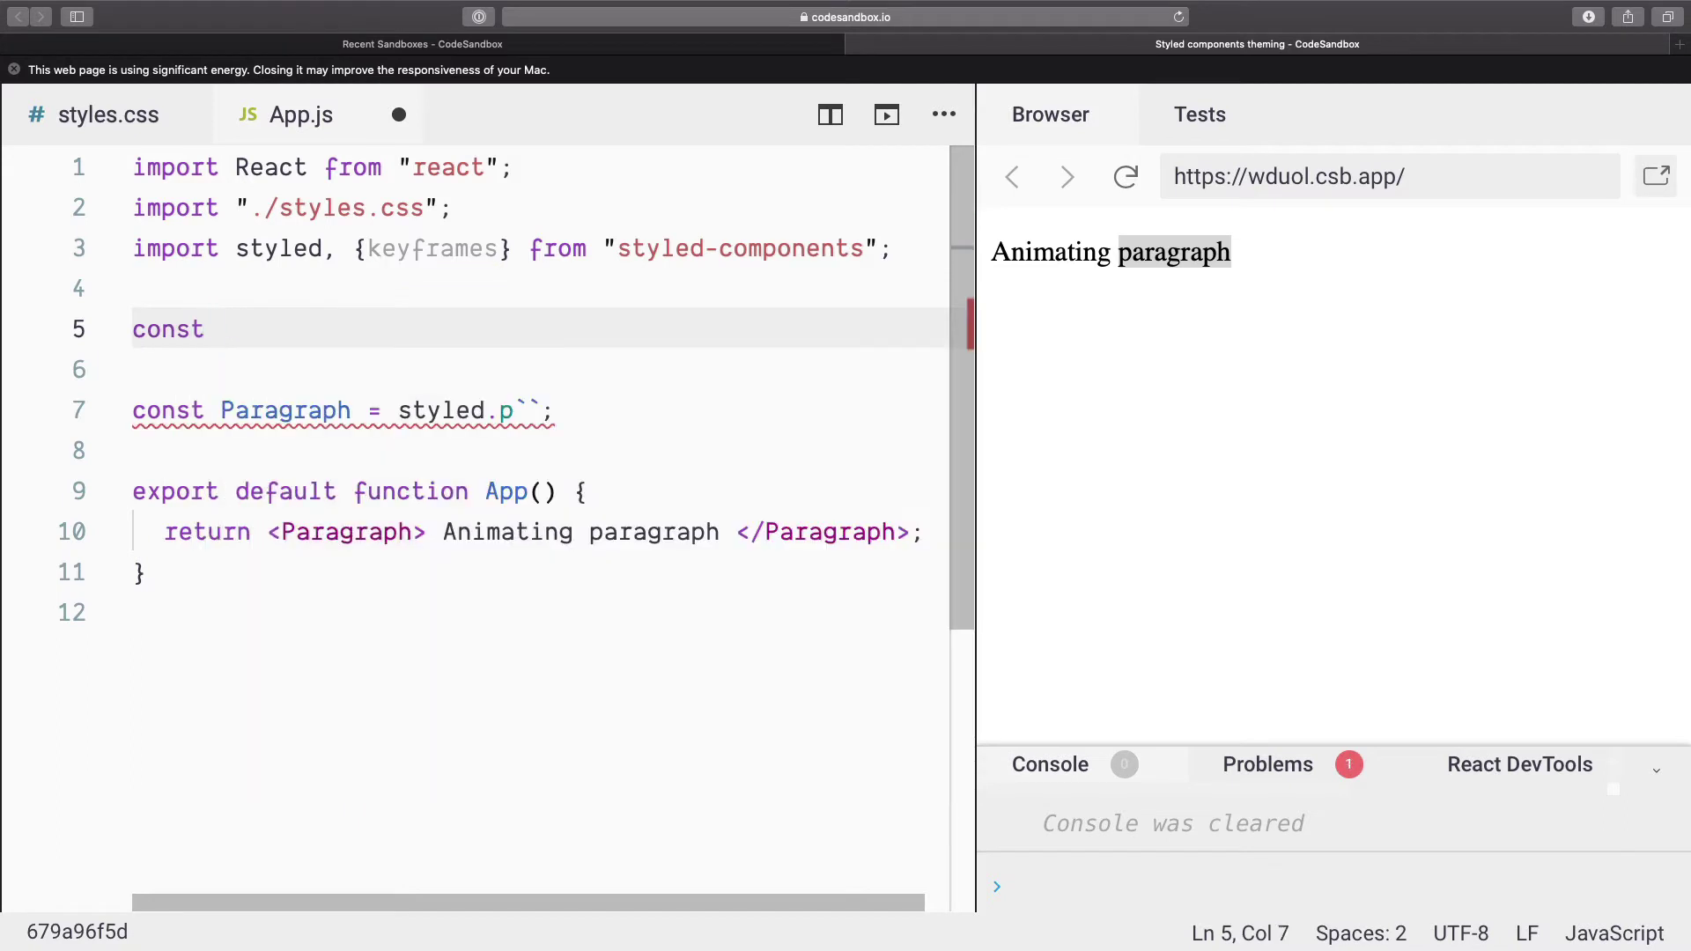
text(animate)
Start the animateOpacity keyframes with a 0%, 100% block setting opacity: 1.
key(Escape)
text(Op)
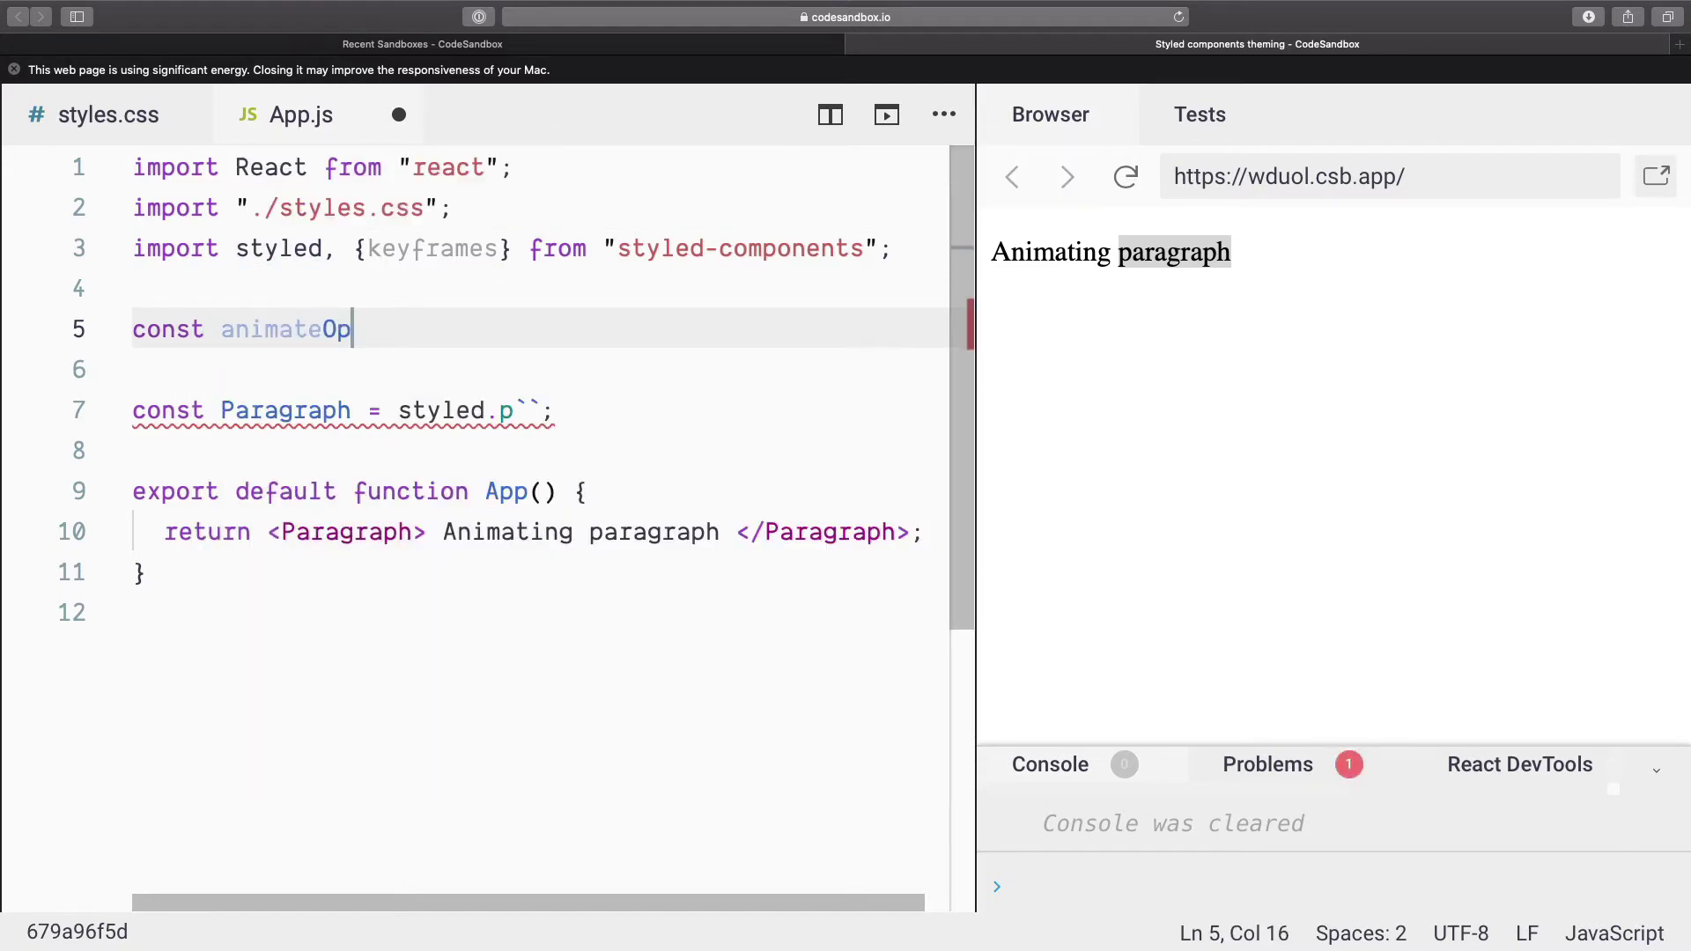
text(acity = key)
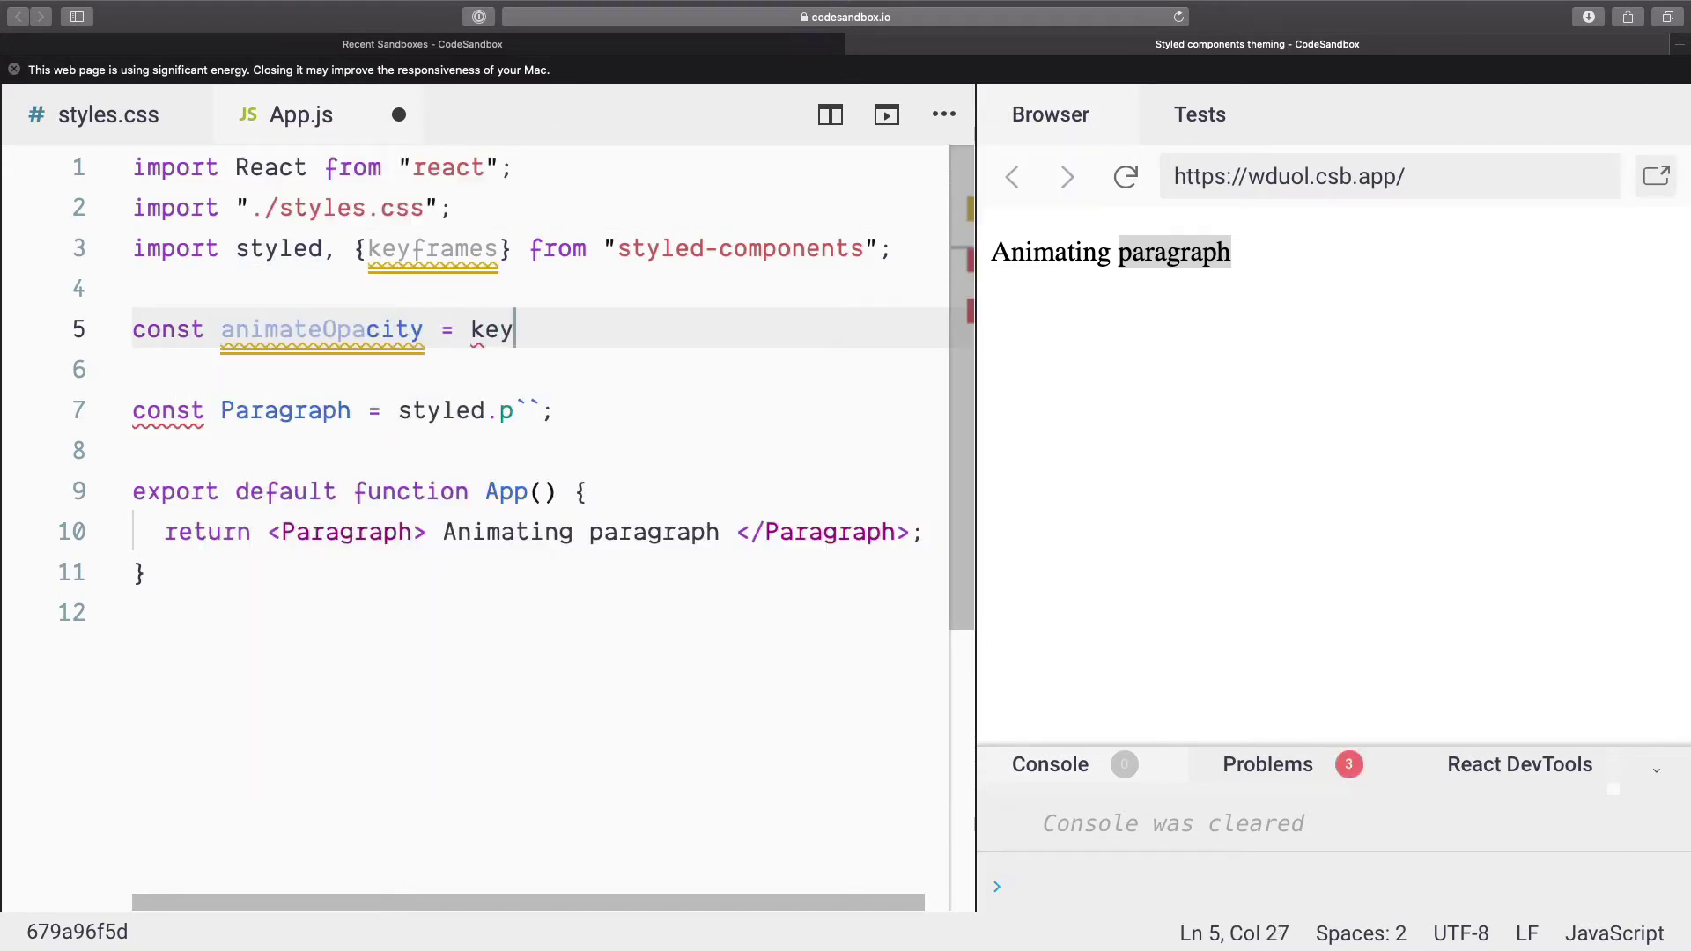
text(frames`)
key(Return)
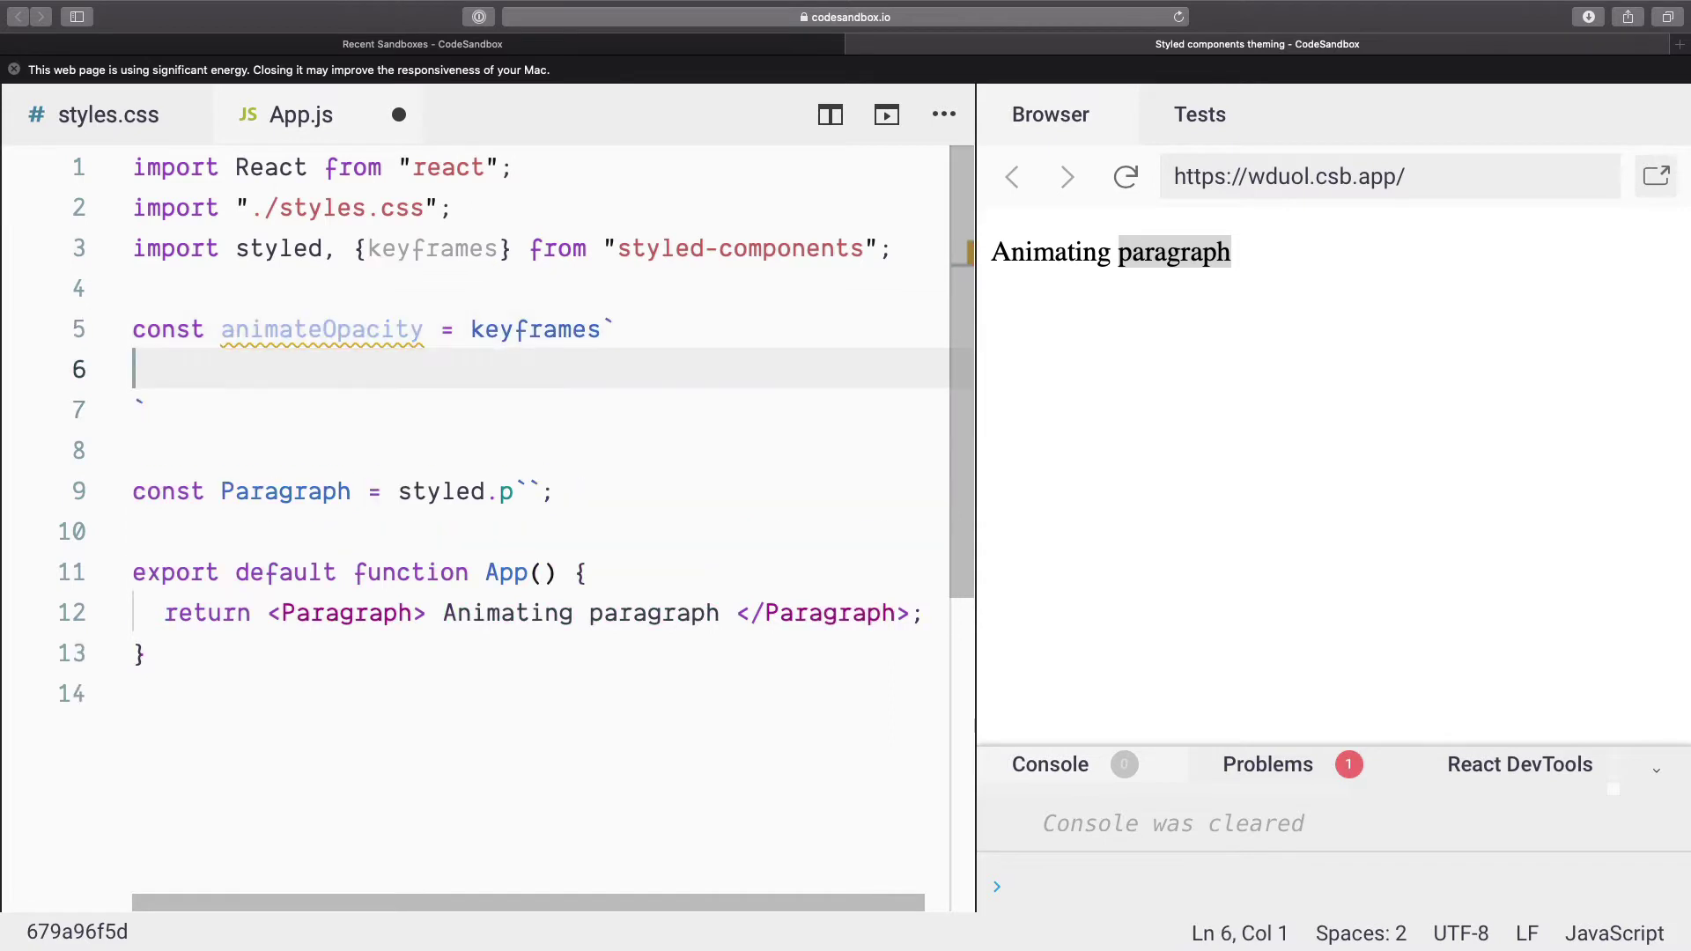
key(Tab)
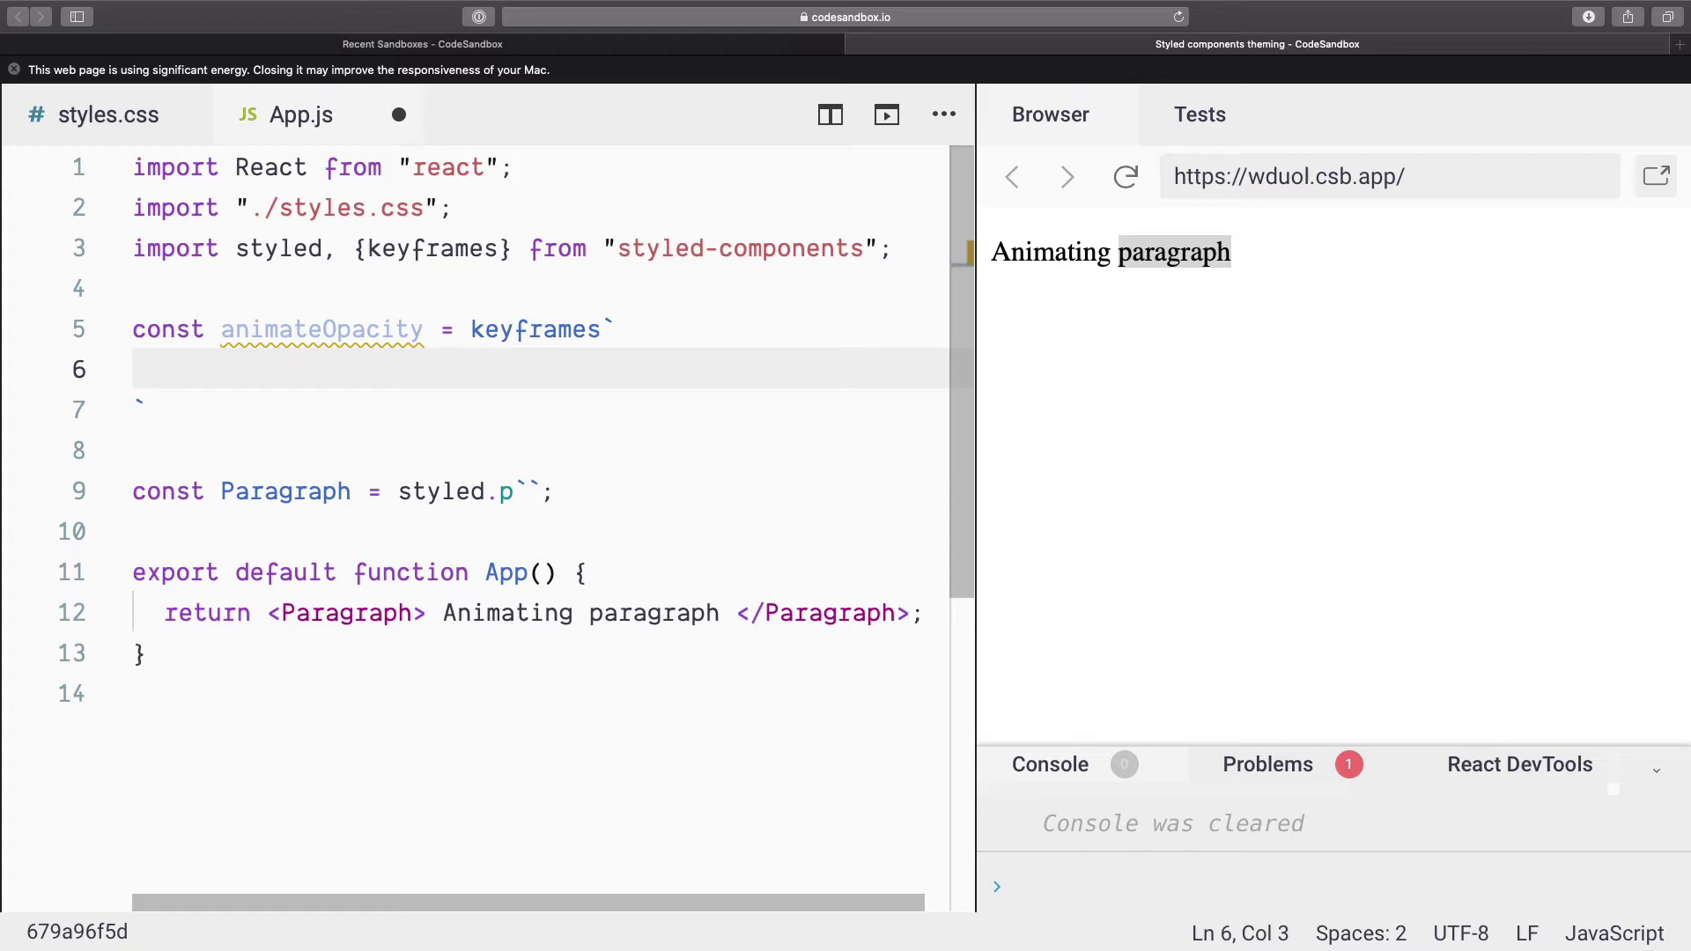
text(0,)
text(%)
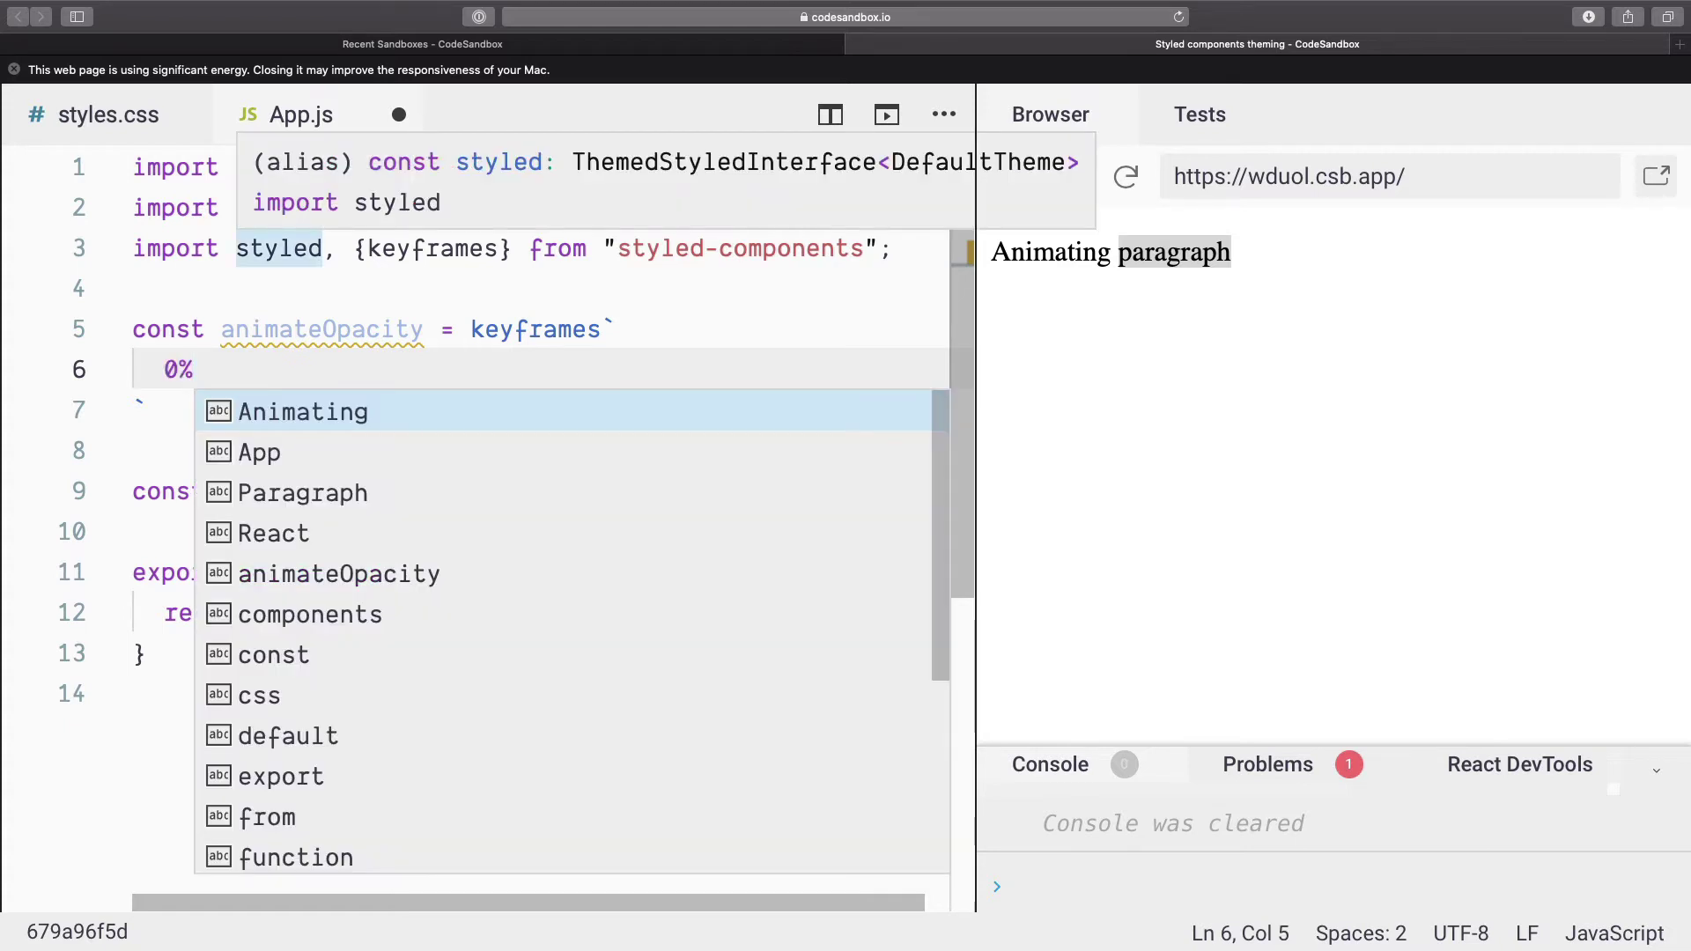
text(, 100%)
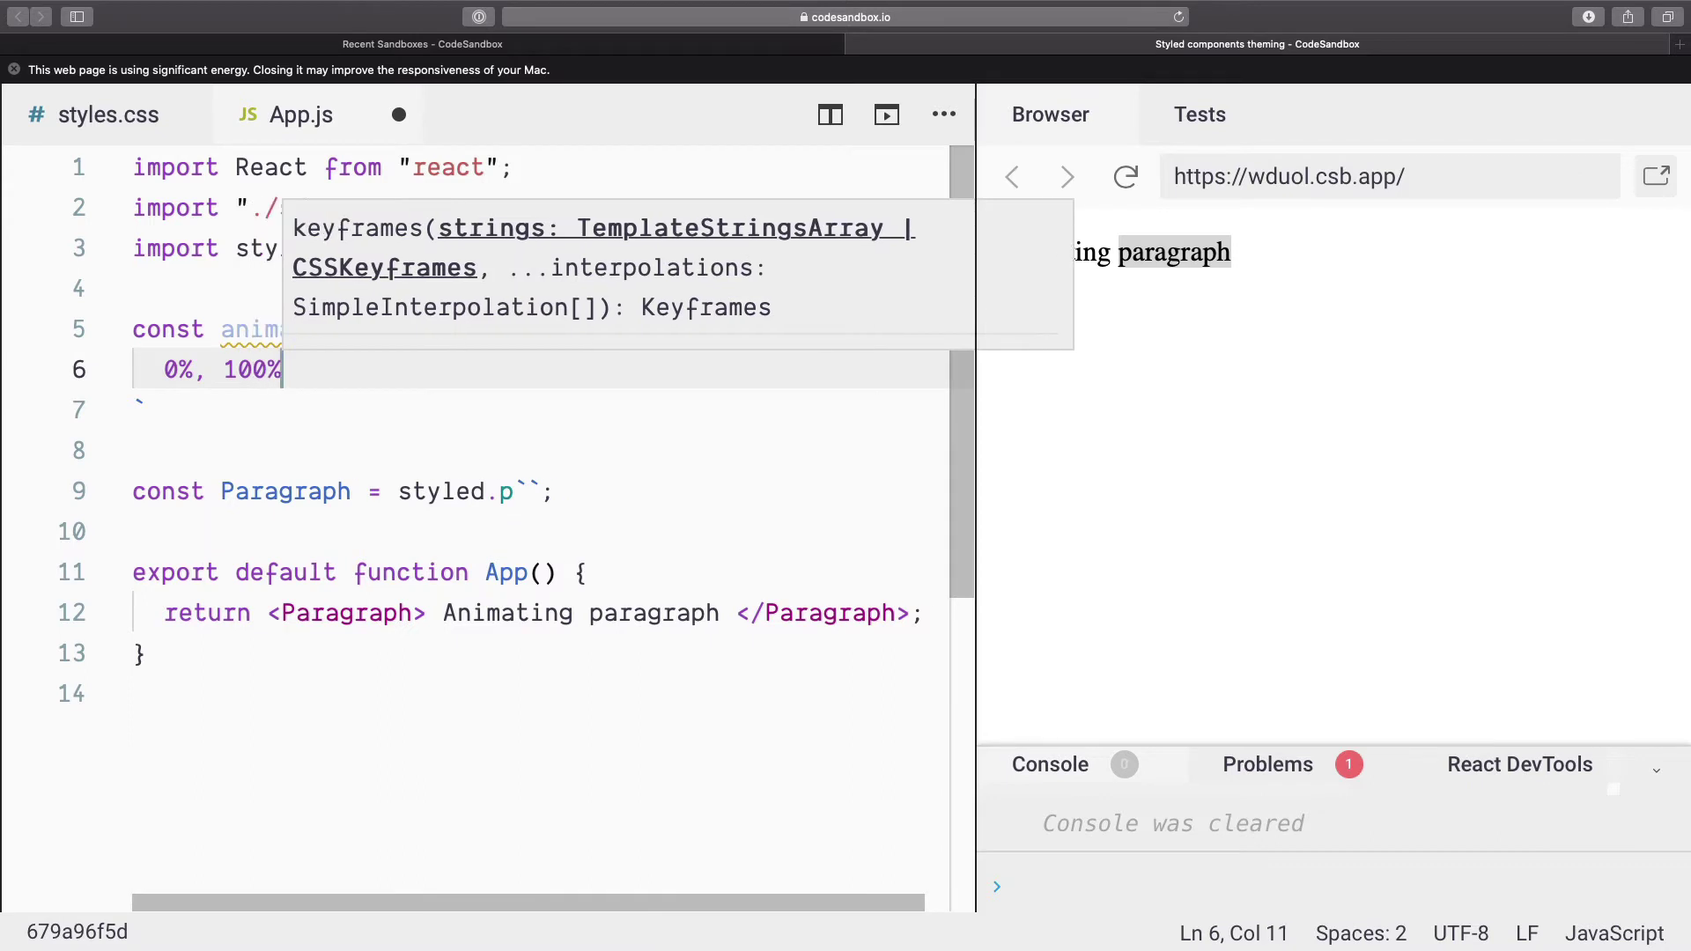
text( {)
key(Return)
text(opacity: 1)
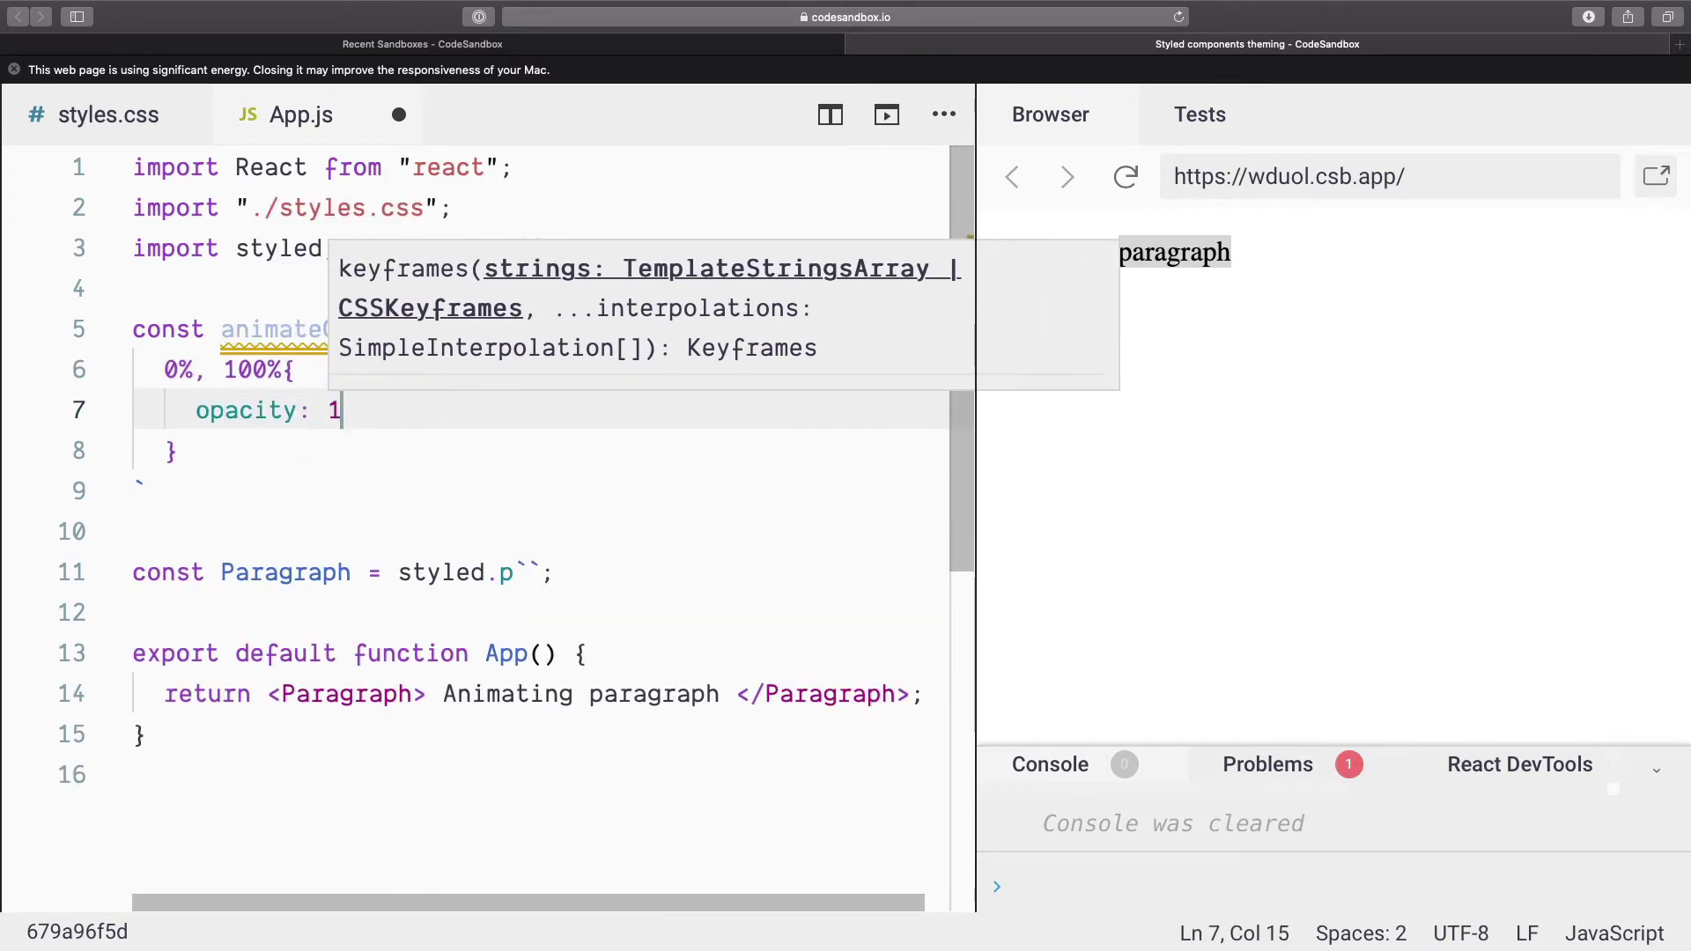
text(;)
Add the 50% keyframe with opacity: 0 and save to auto-format.
key(Down)
key(Return)
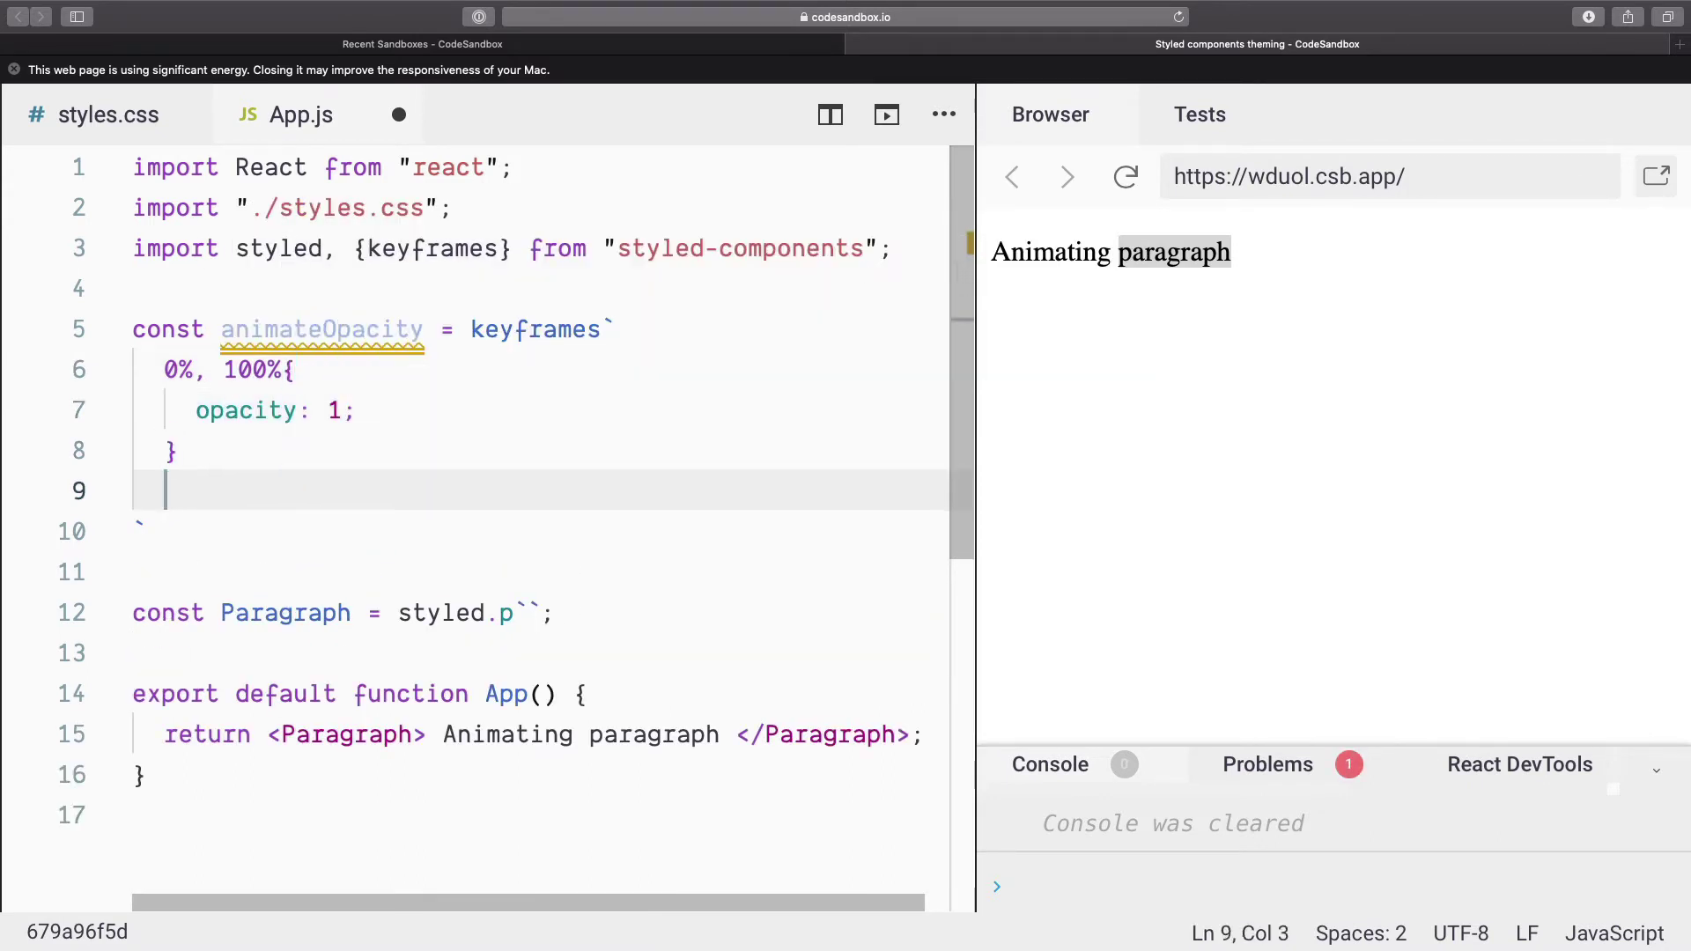
text(50%{)
key(Return)
text(o)
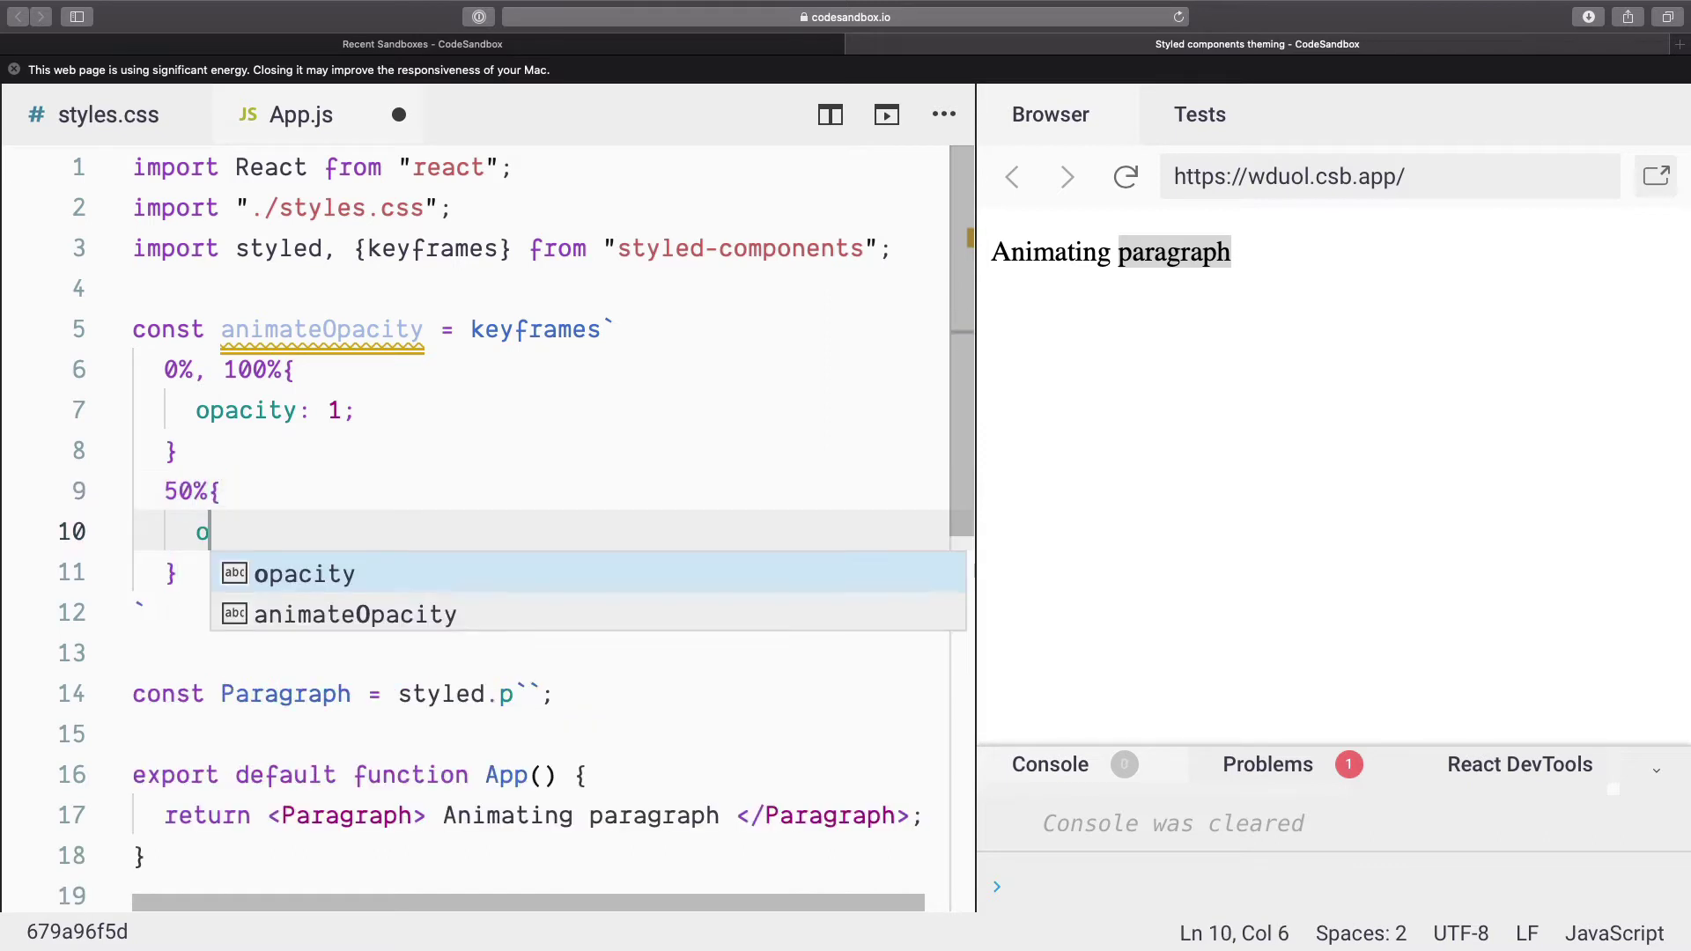
text(p)
key(Return)
text(: 0;)
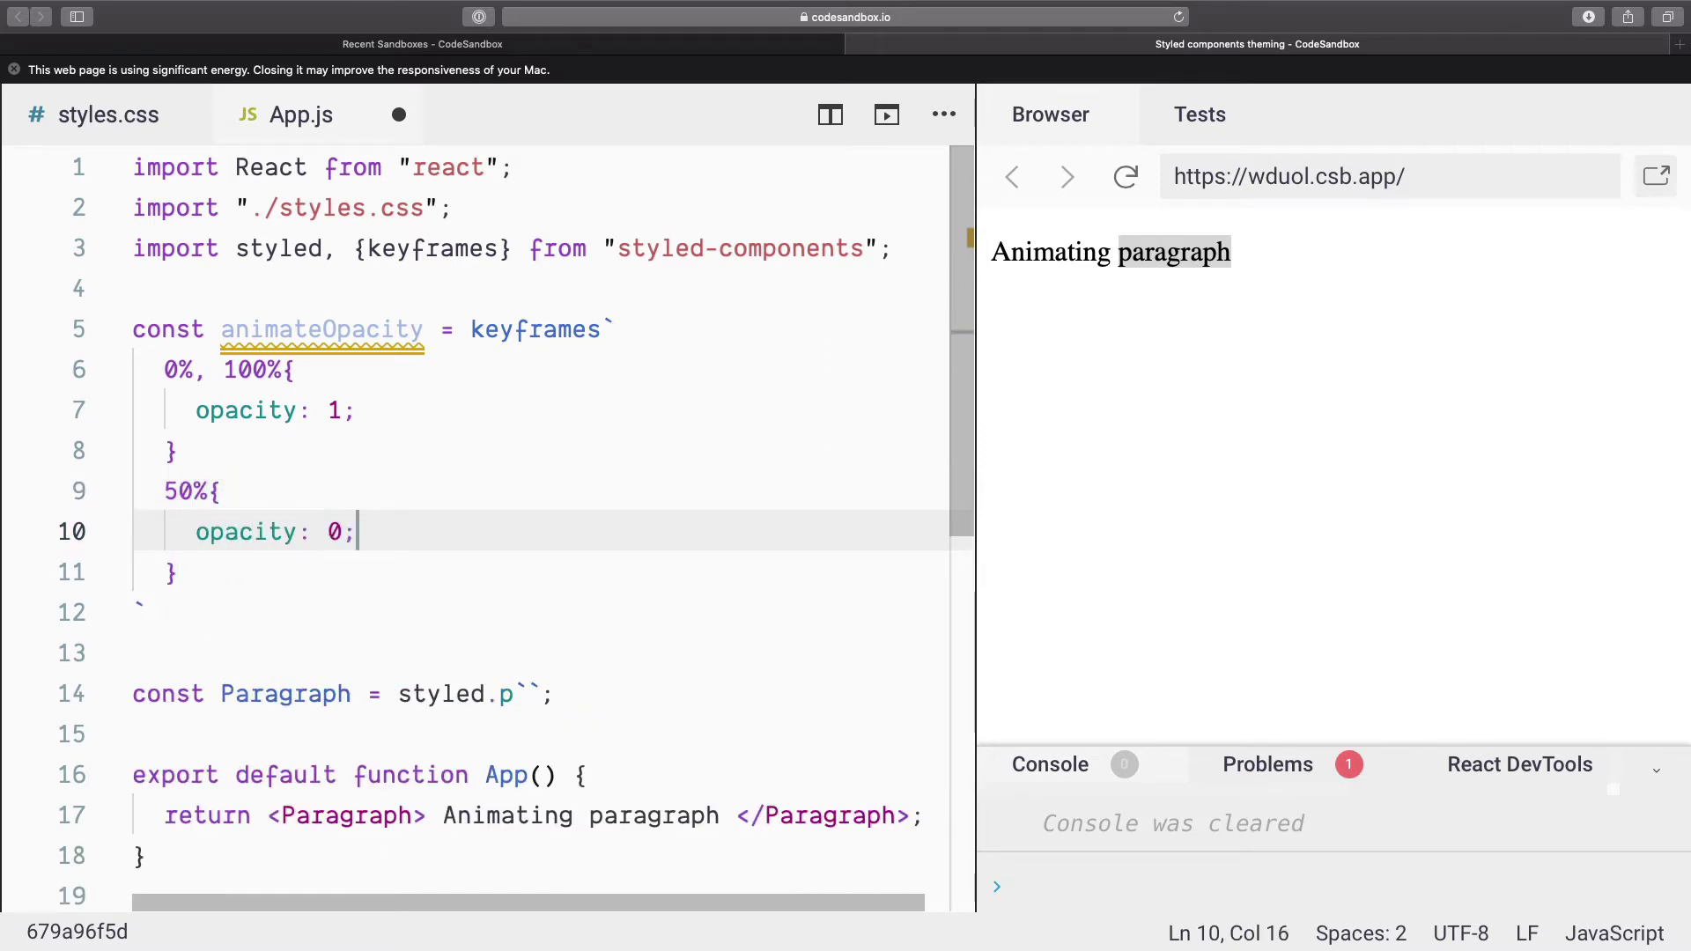
key(super+s)
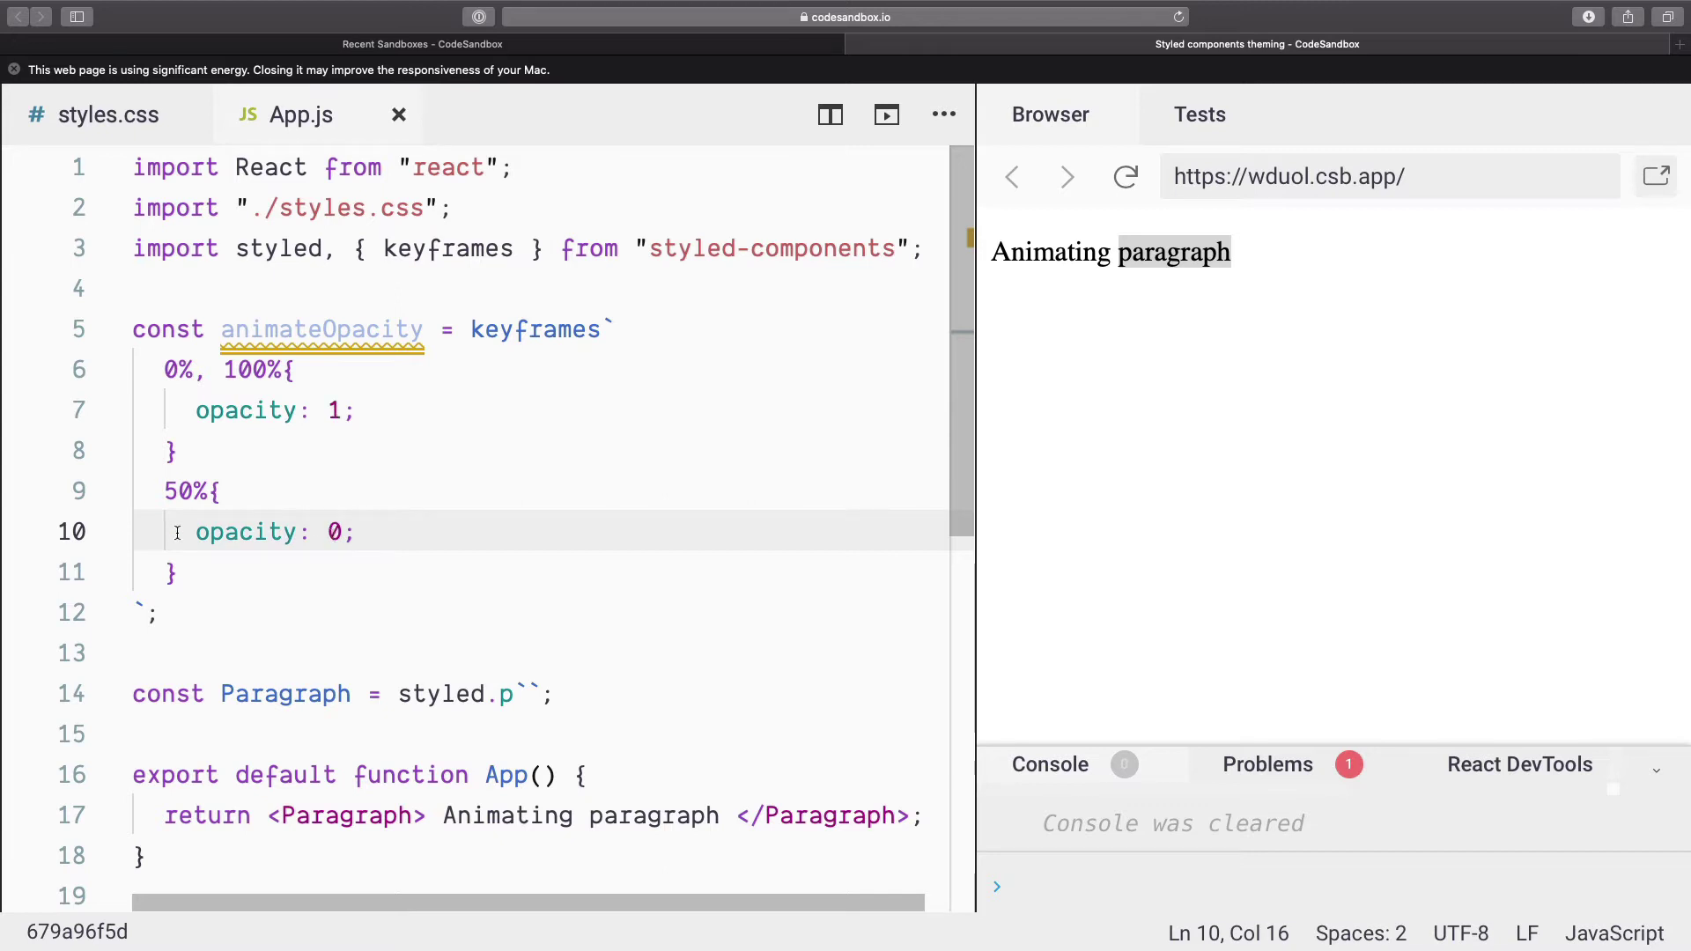
Review the keyframe blocks and the animateOpacity name, then move into the Paragraph styles.
drag(155, 489, 219, 577)
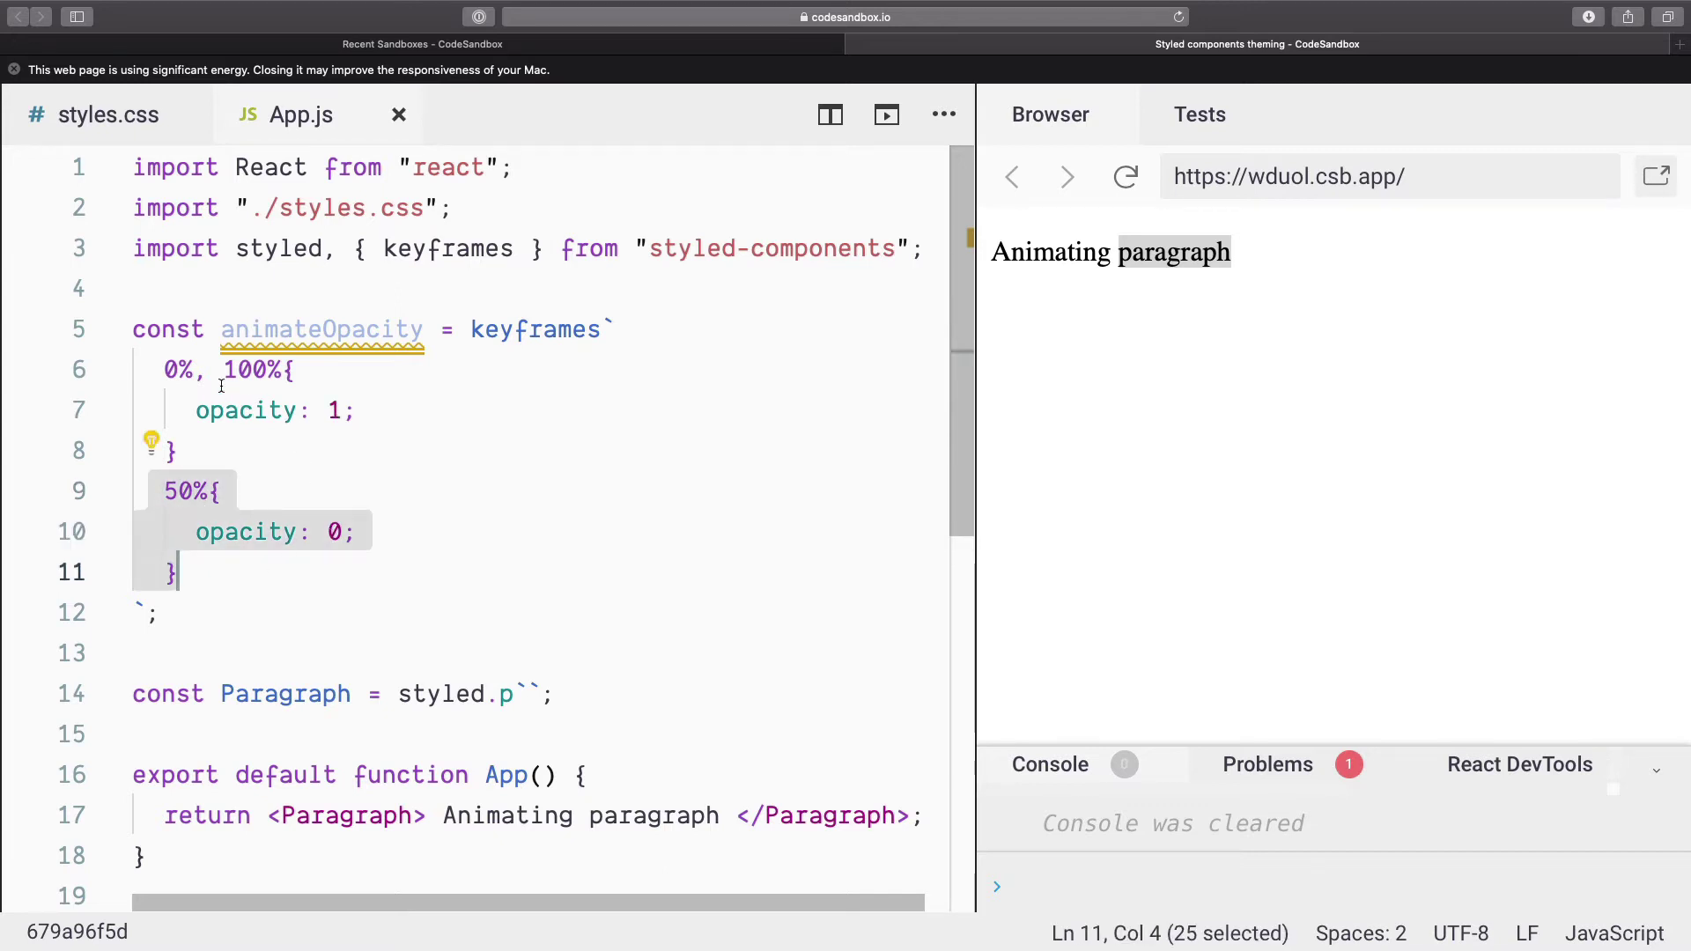
drag(223, 369, 294, 369)
double_click(320, 328)
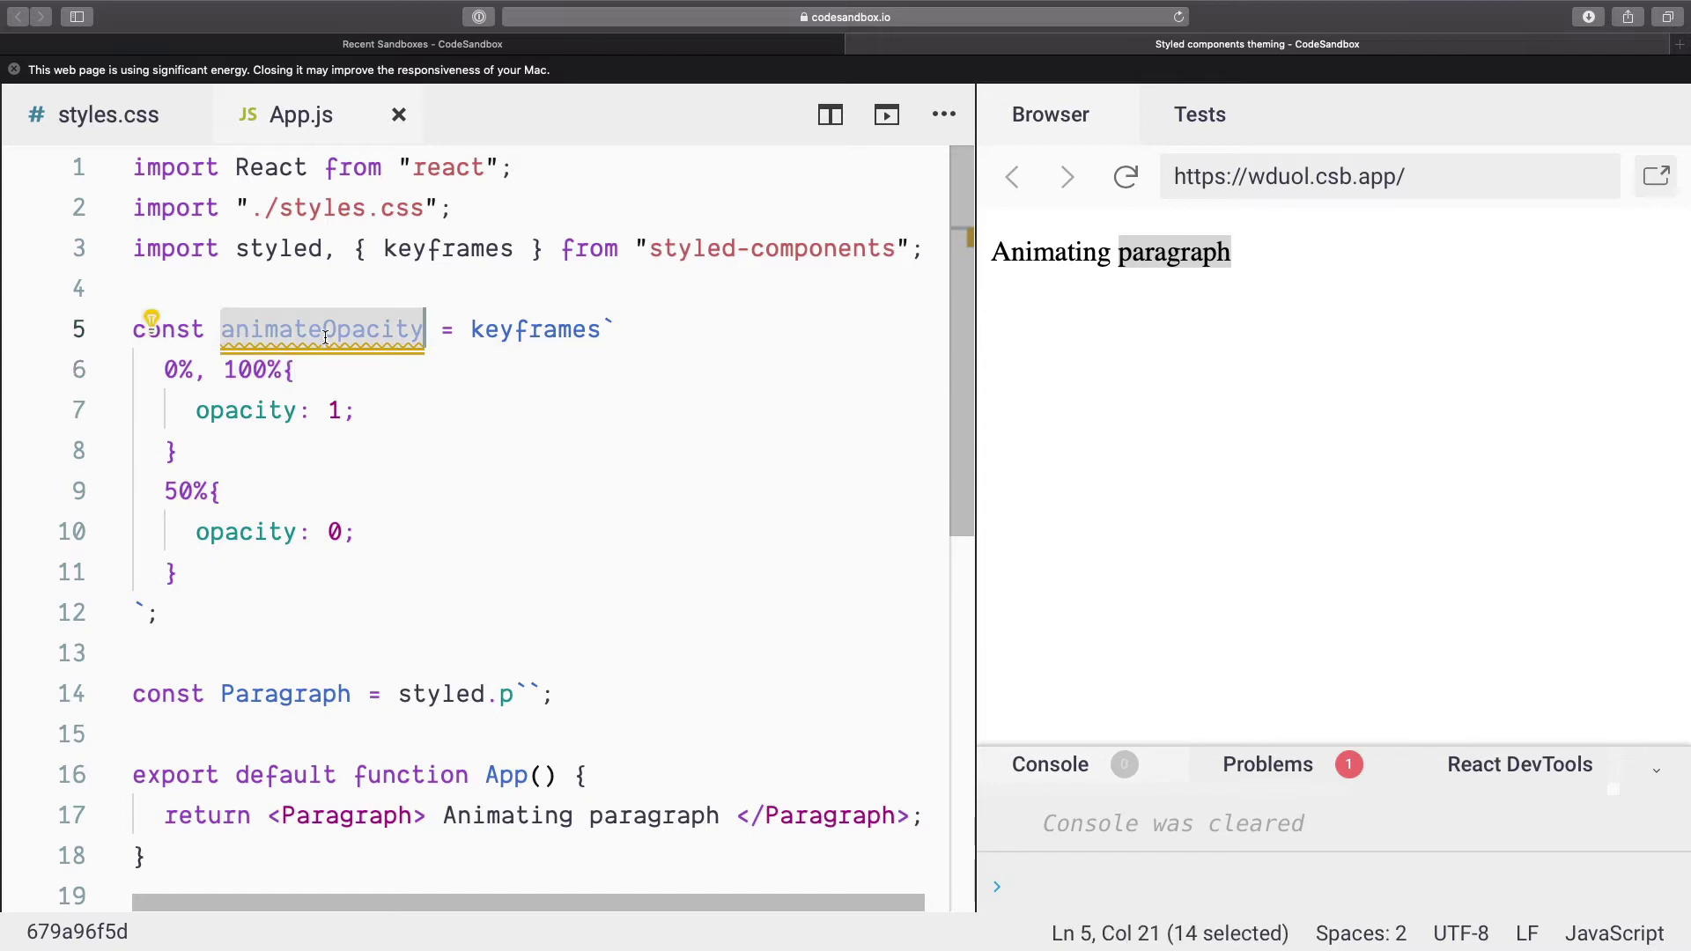
click(528, 692)
Add an animation rule to Paragraph using the copied ${animateOpacity} name.
key(Return)
key(Return)
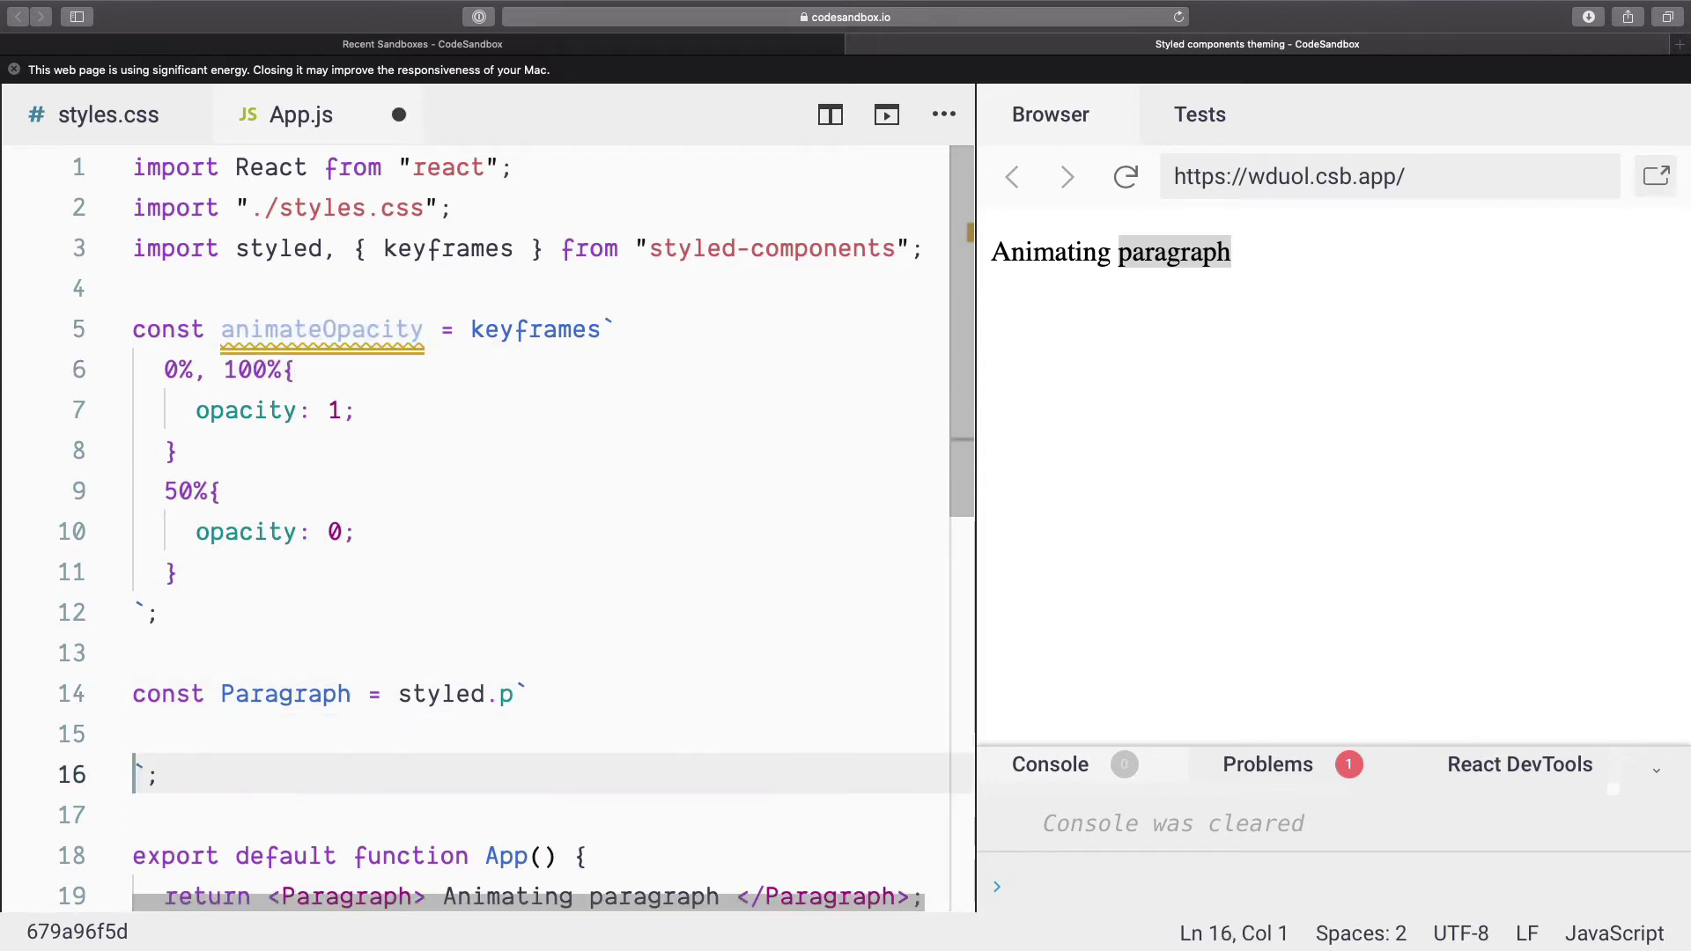
key(Up)
key(Tab)
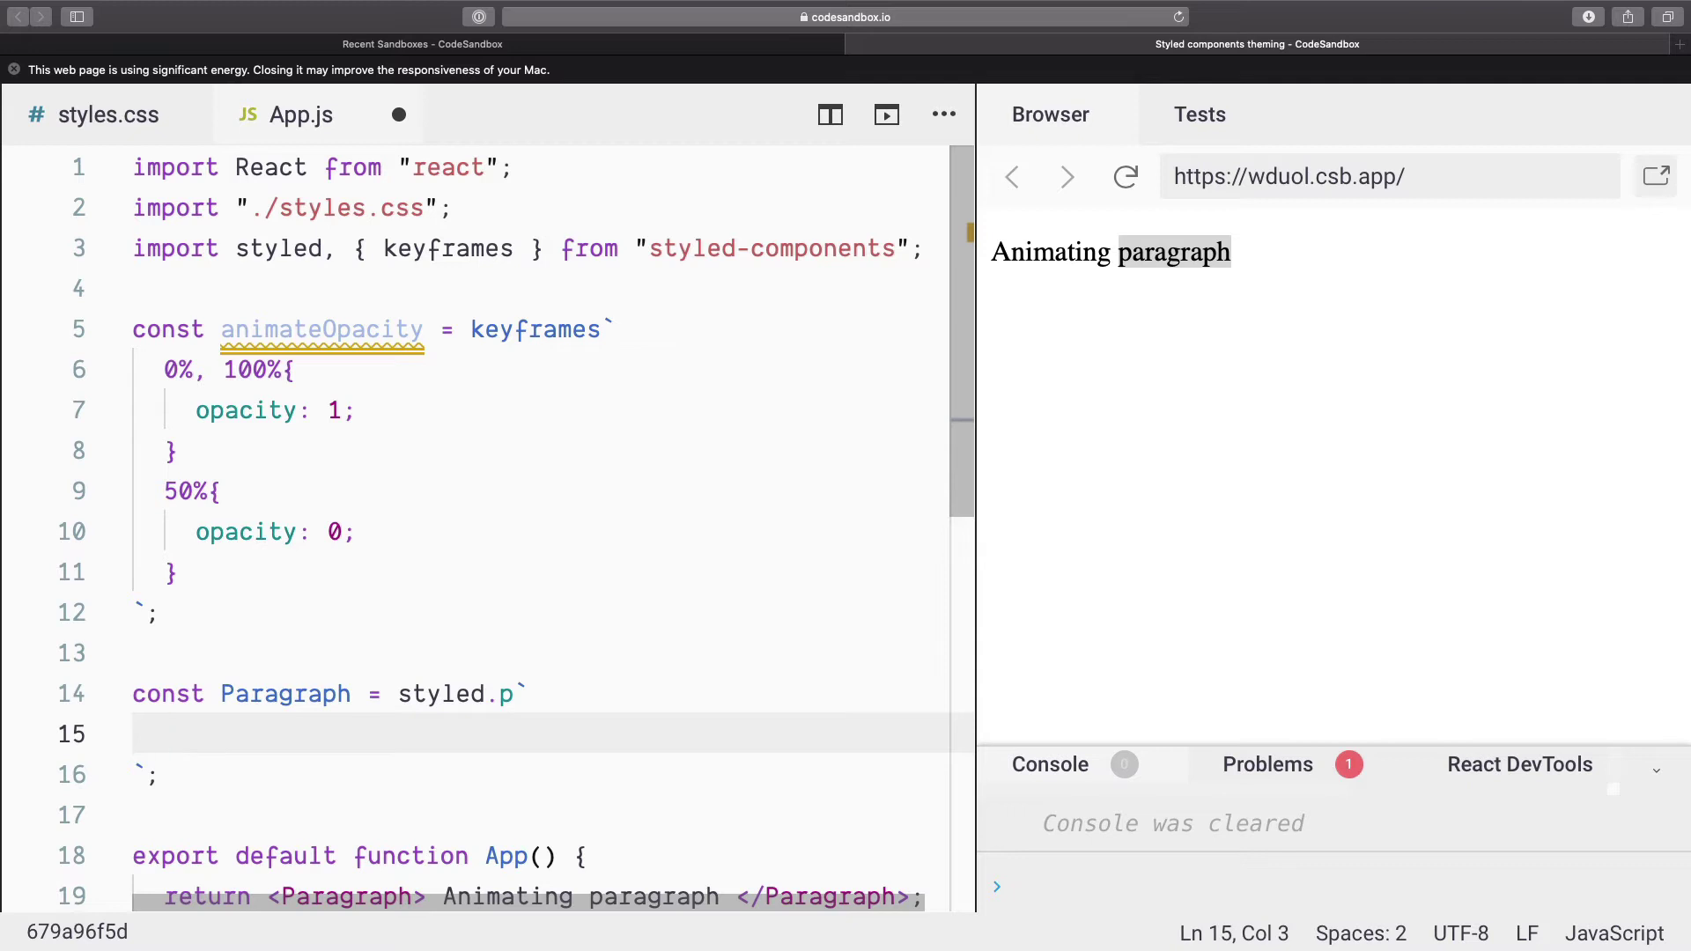
text(animation)
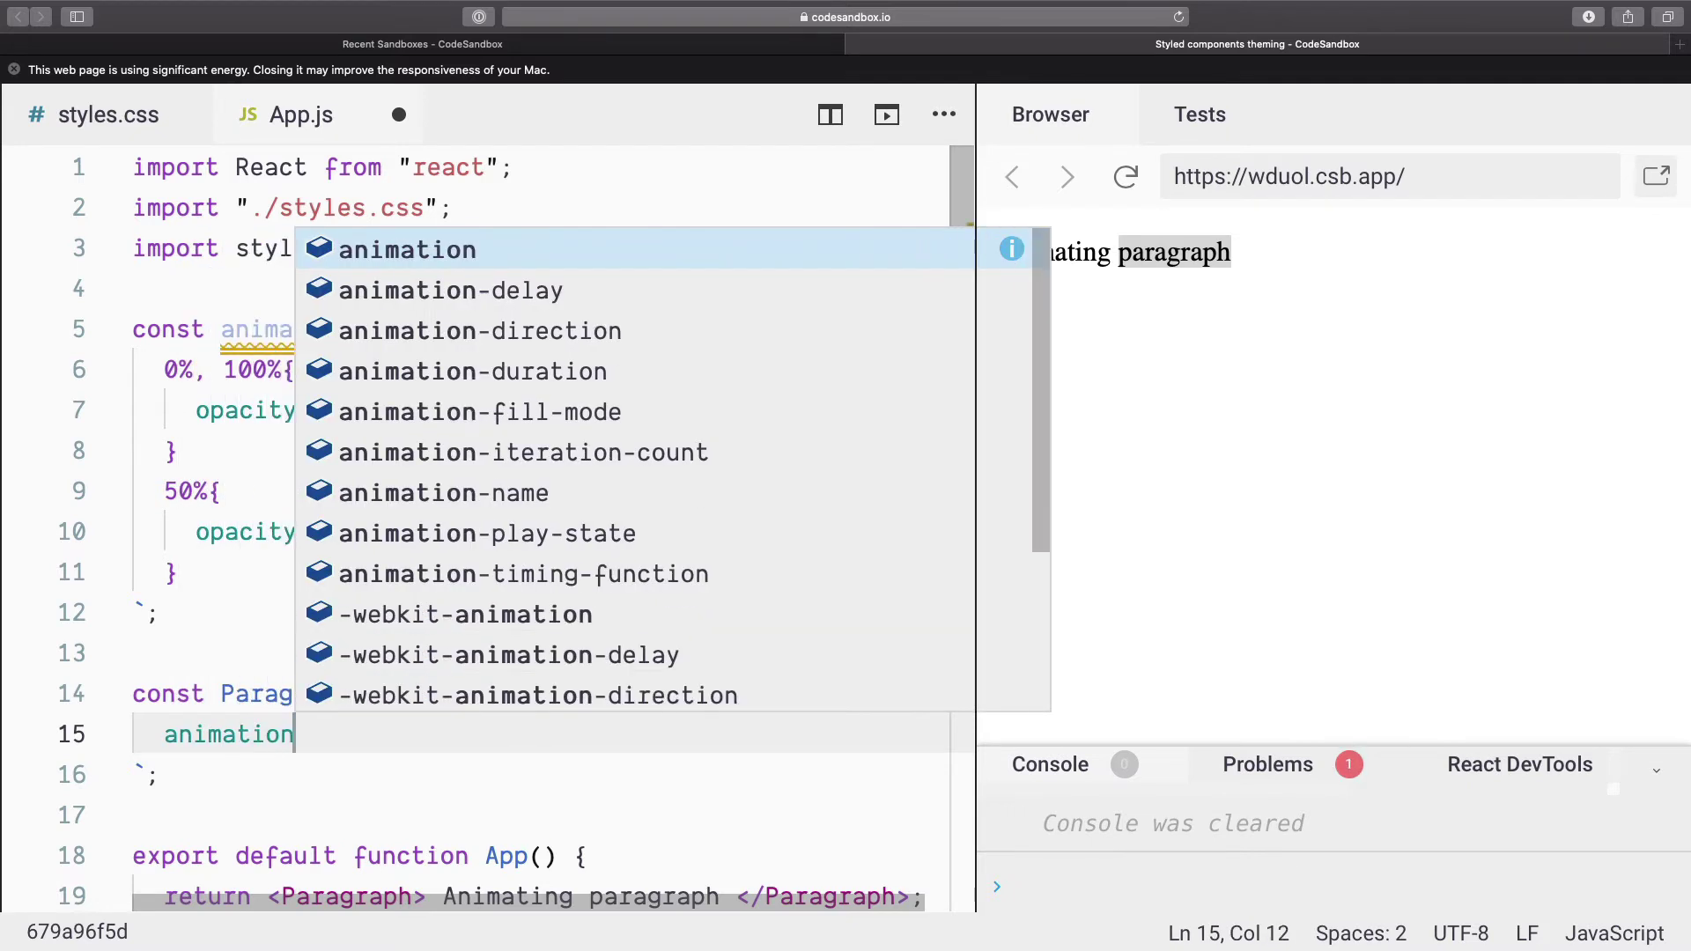
text(: $)
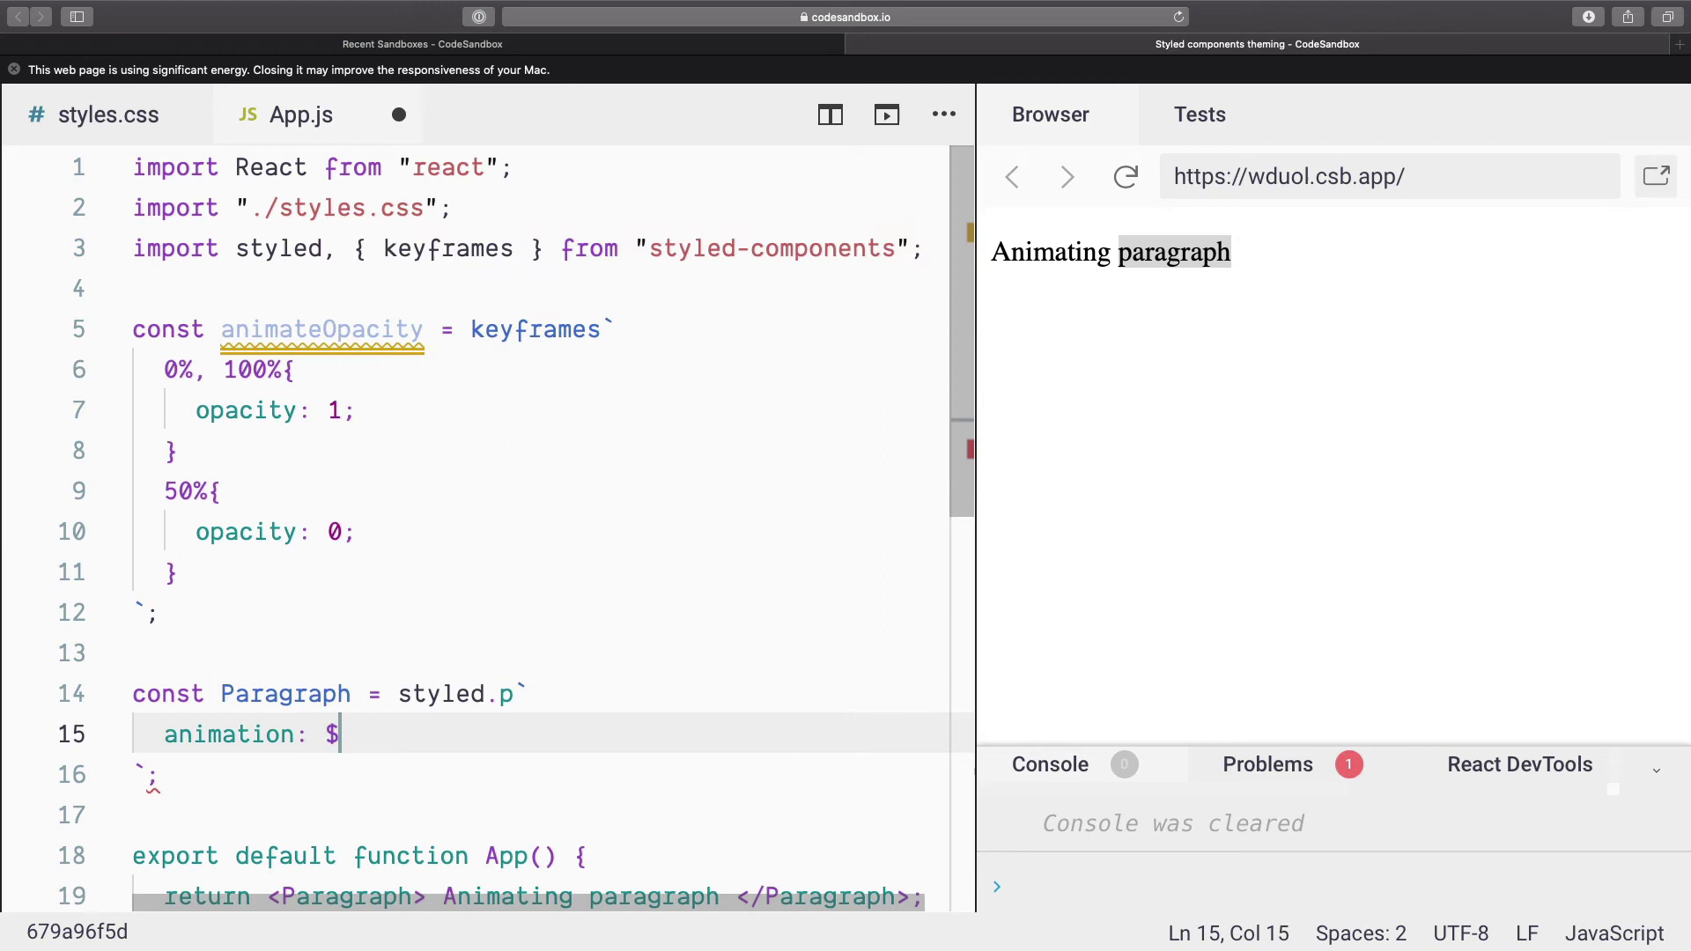
text({)
double_click(345, 330)
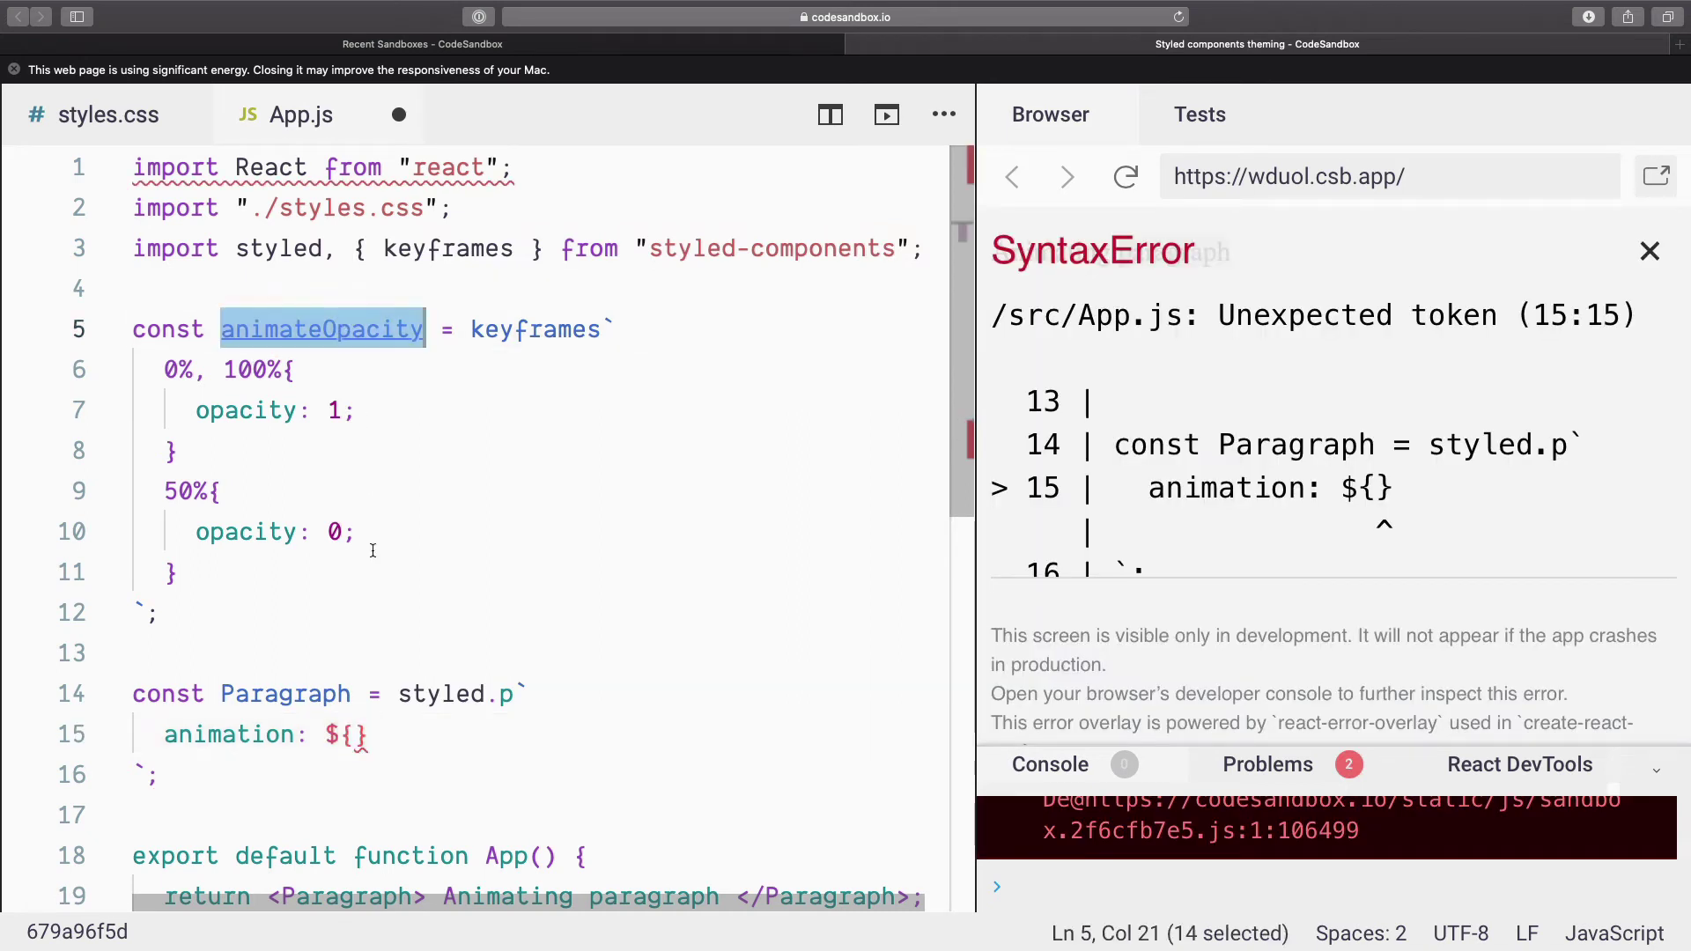
key(super+c)
click(354, 734)
key(super+v)
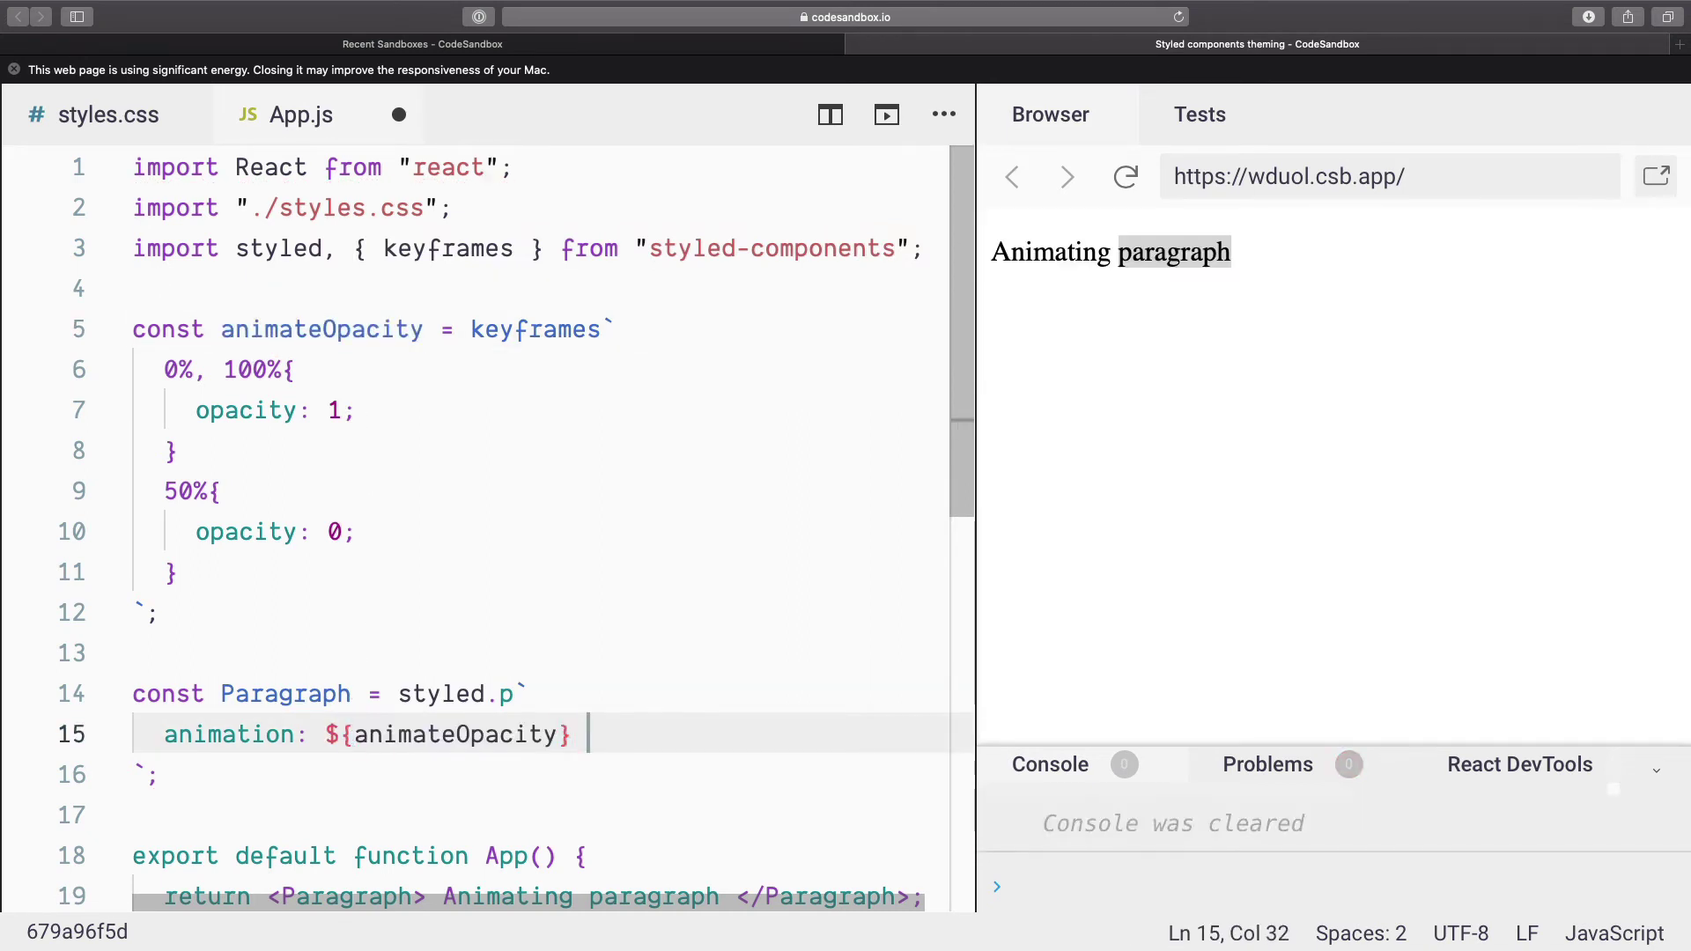
text(1s)
Finish the rule as 1s infinite with a semicolon, saving the file.
key(BackSpace)
text(;)
key(ctrl+s)
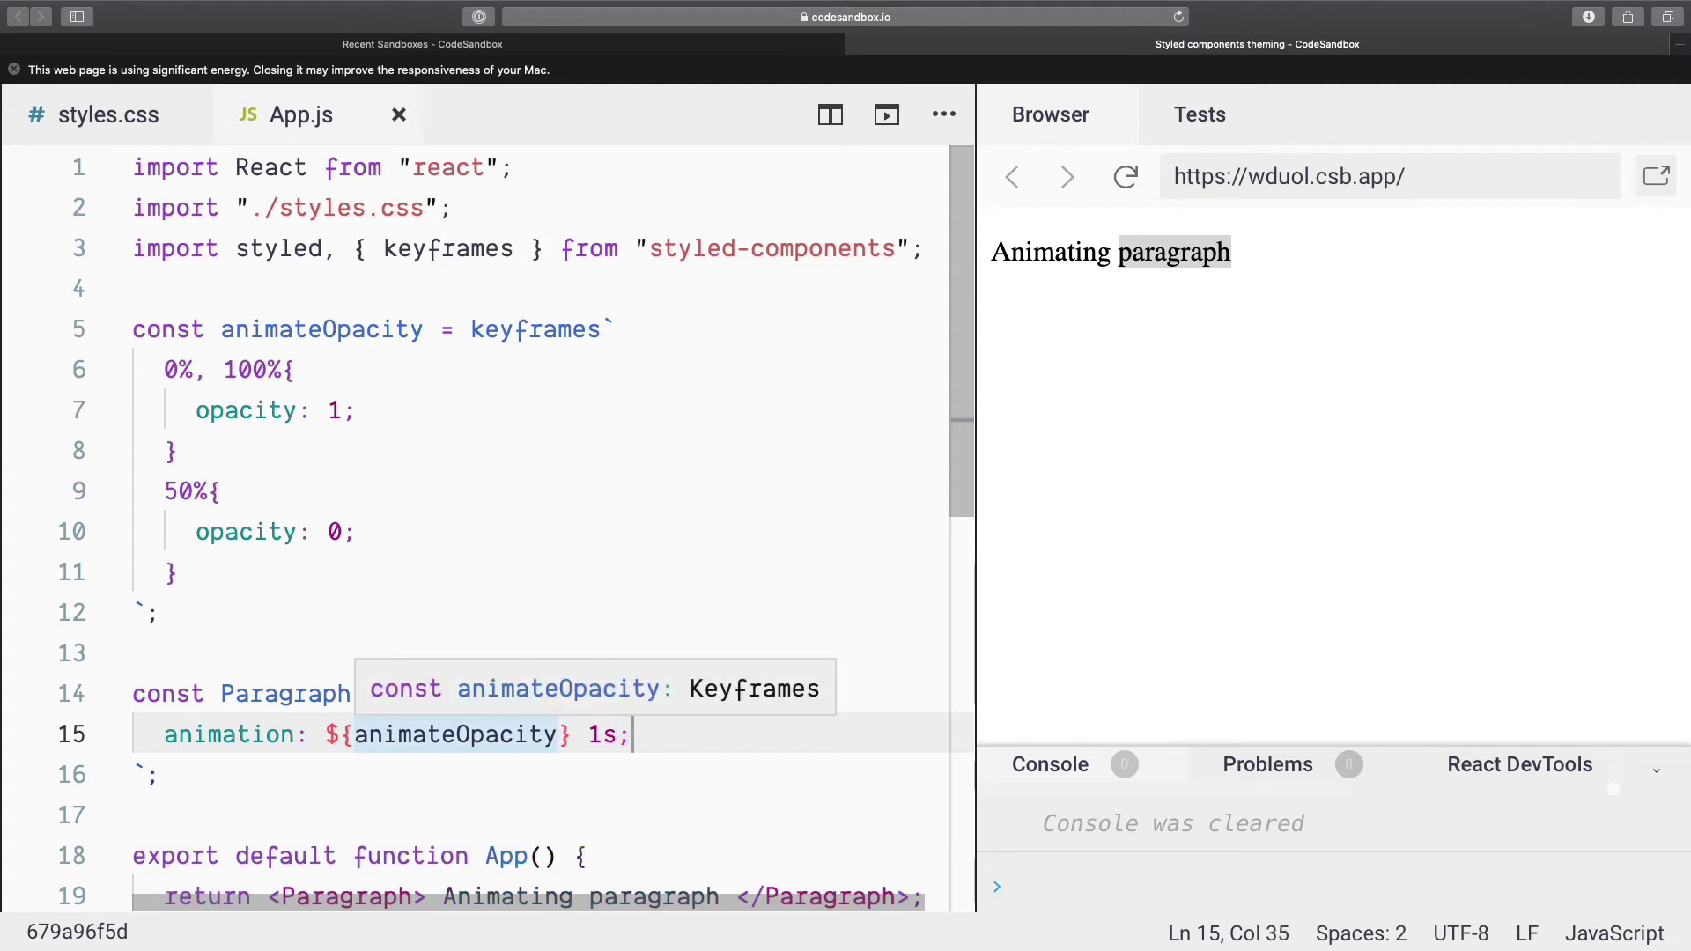
scroll(448, 651, down, 2)
click(447, 652)
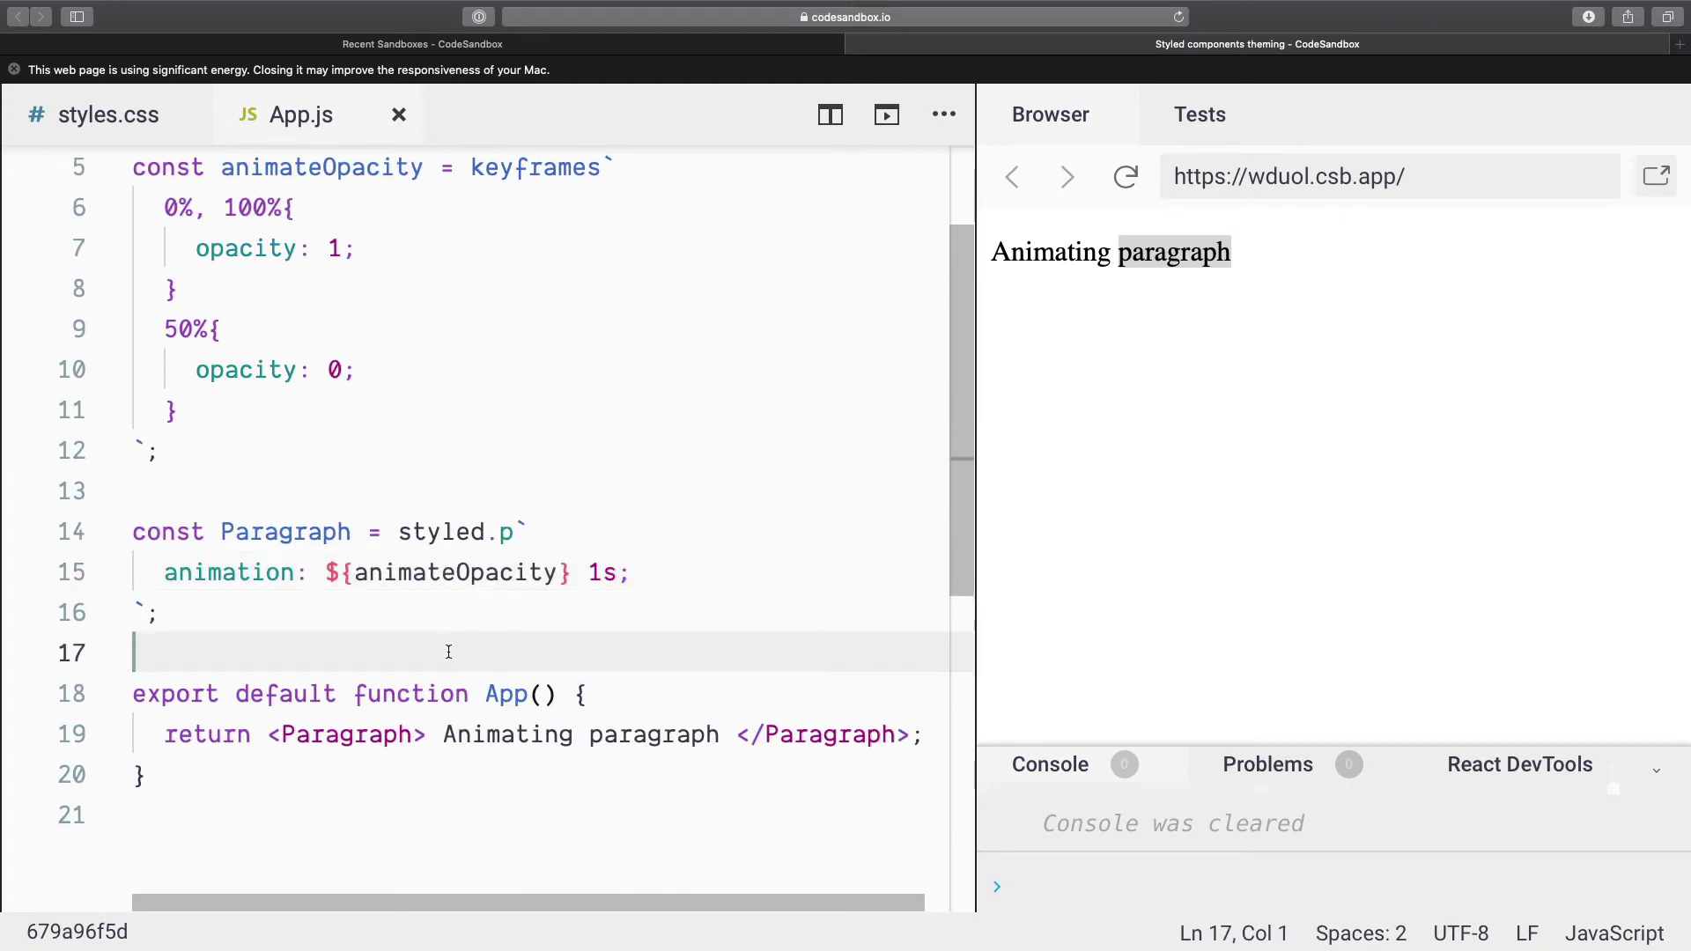
click(620, 572)
text(in)
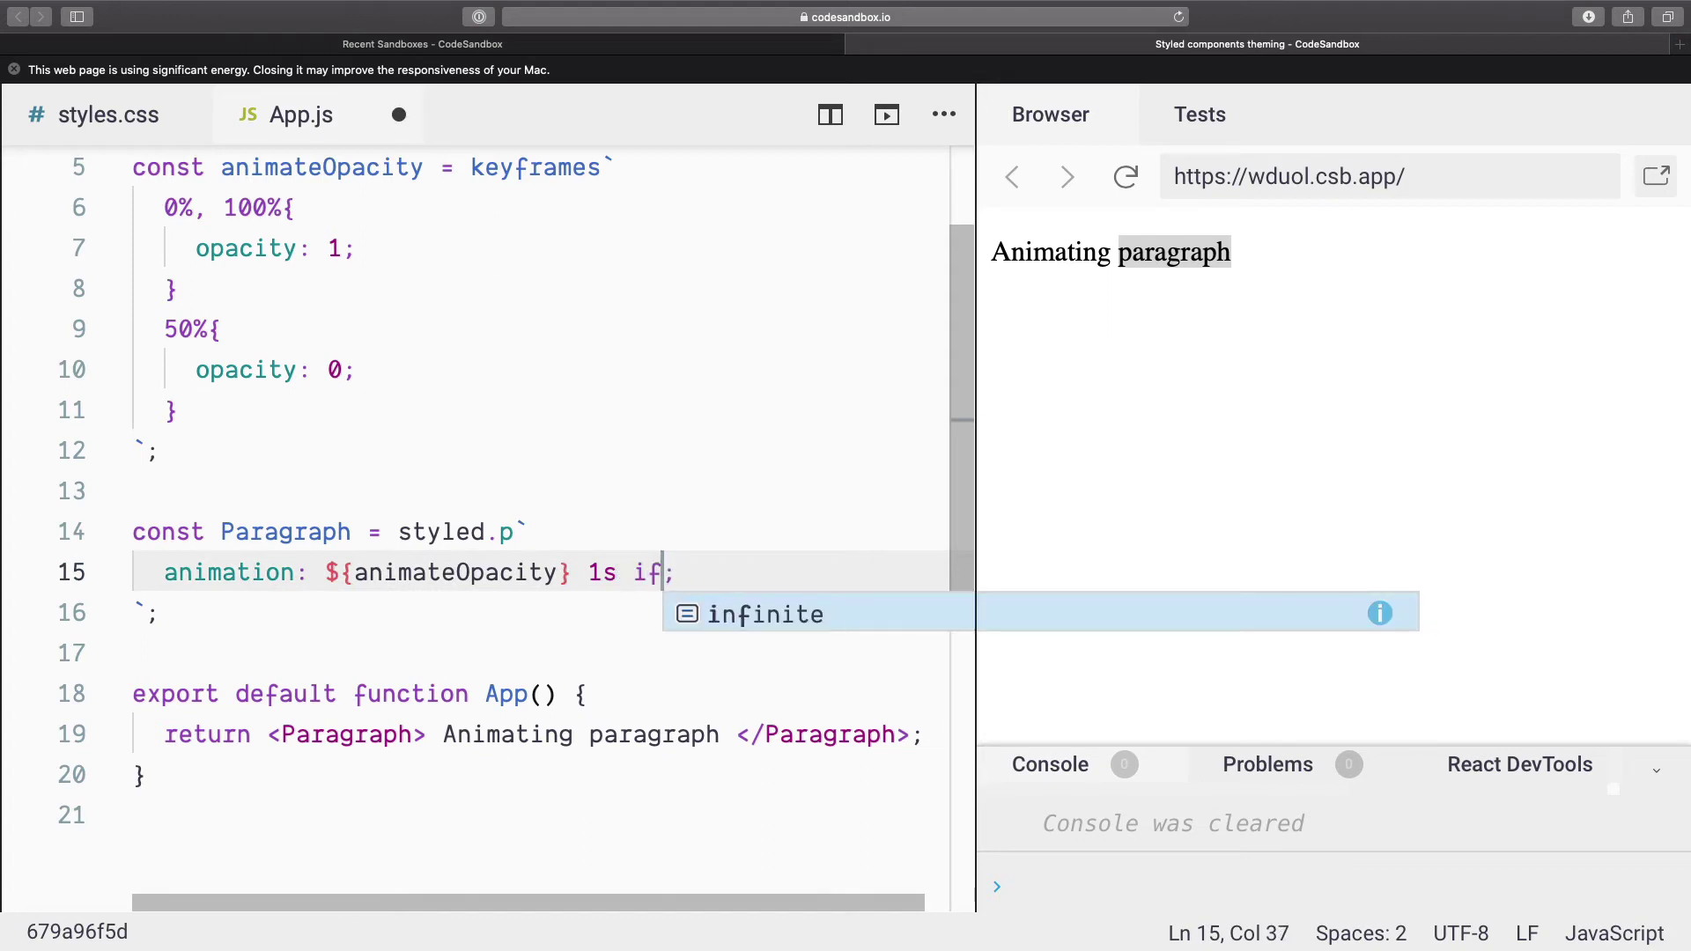
text(f)
key(Return)
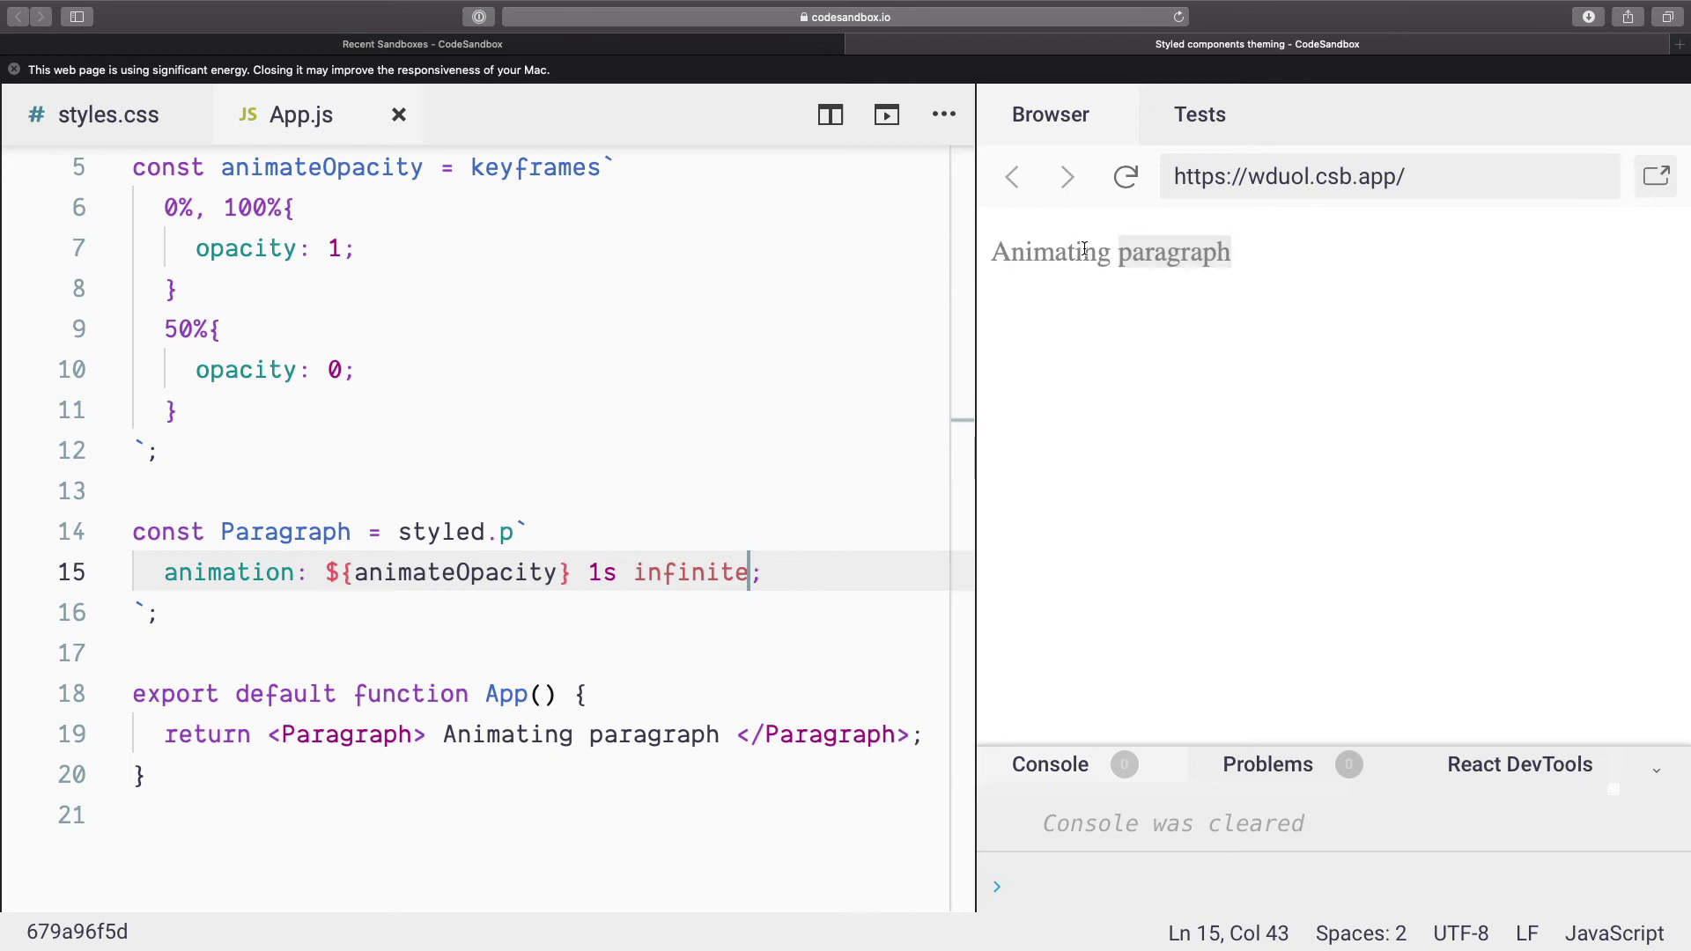
click(369, 370)
scroll(418, 477, up, 2)
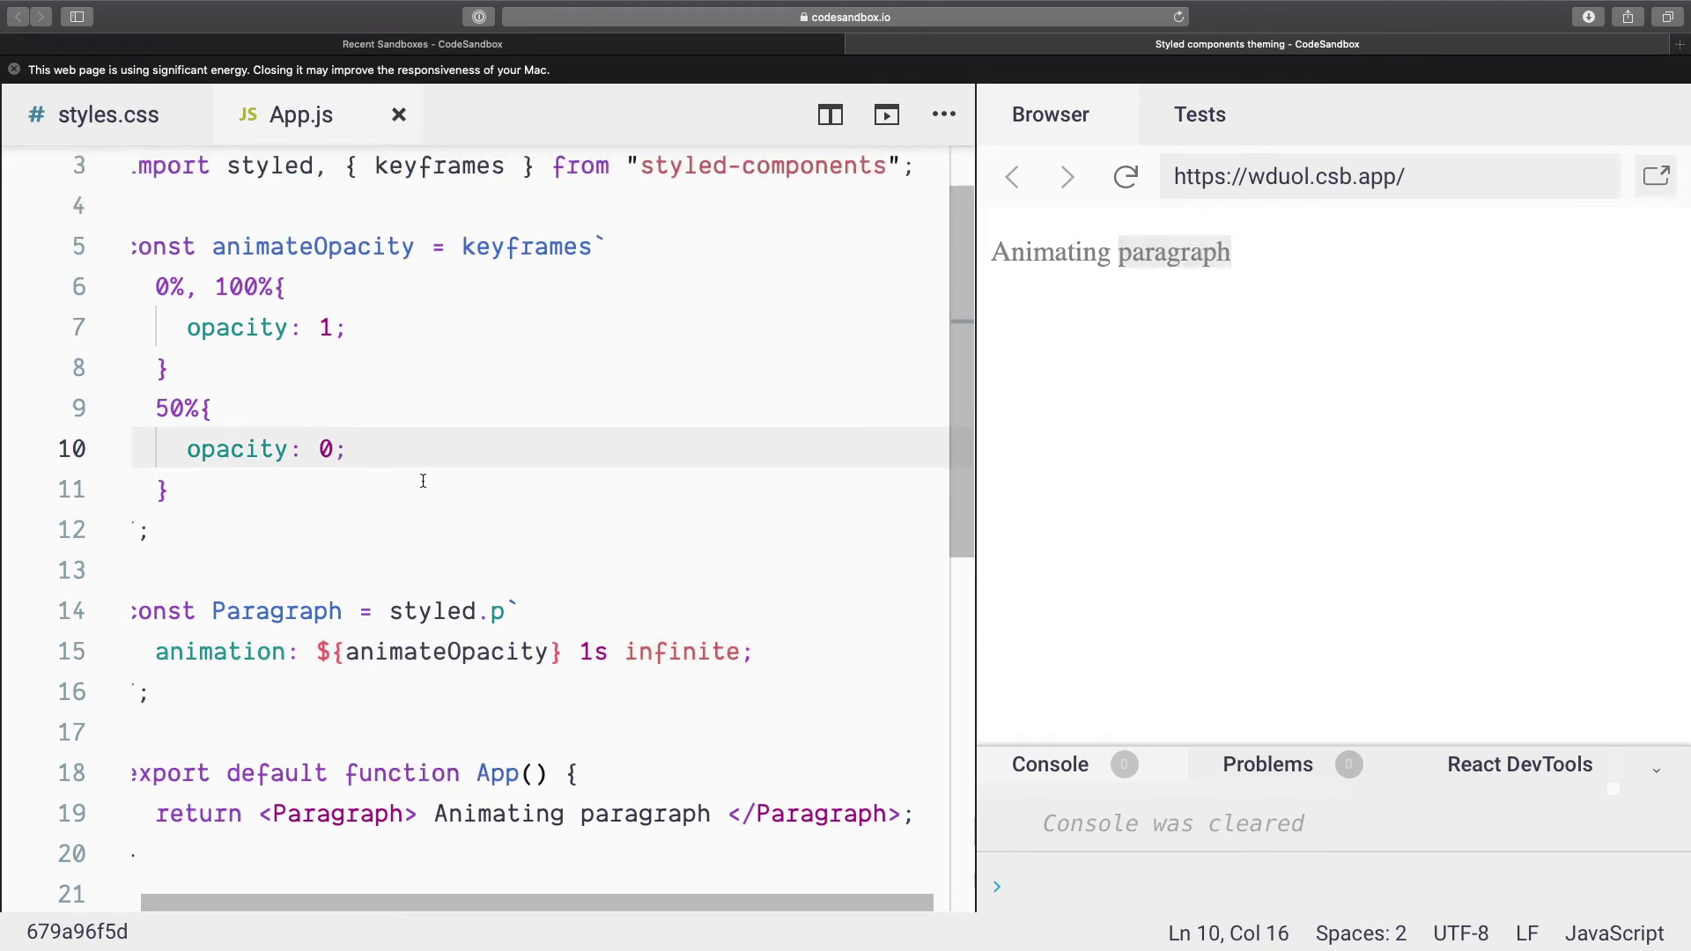
Declare the animatePosition keyframes below animateOpacity and open its 0%, 100% block.
click(250, 521)
key(Return)
key(Return)
text(const )
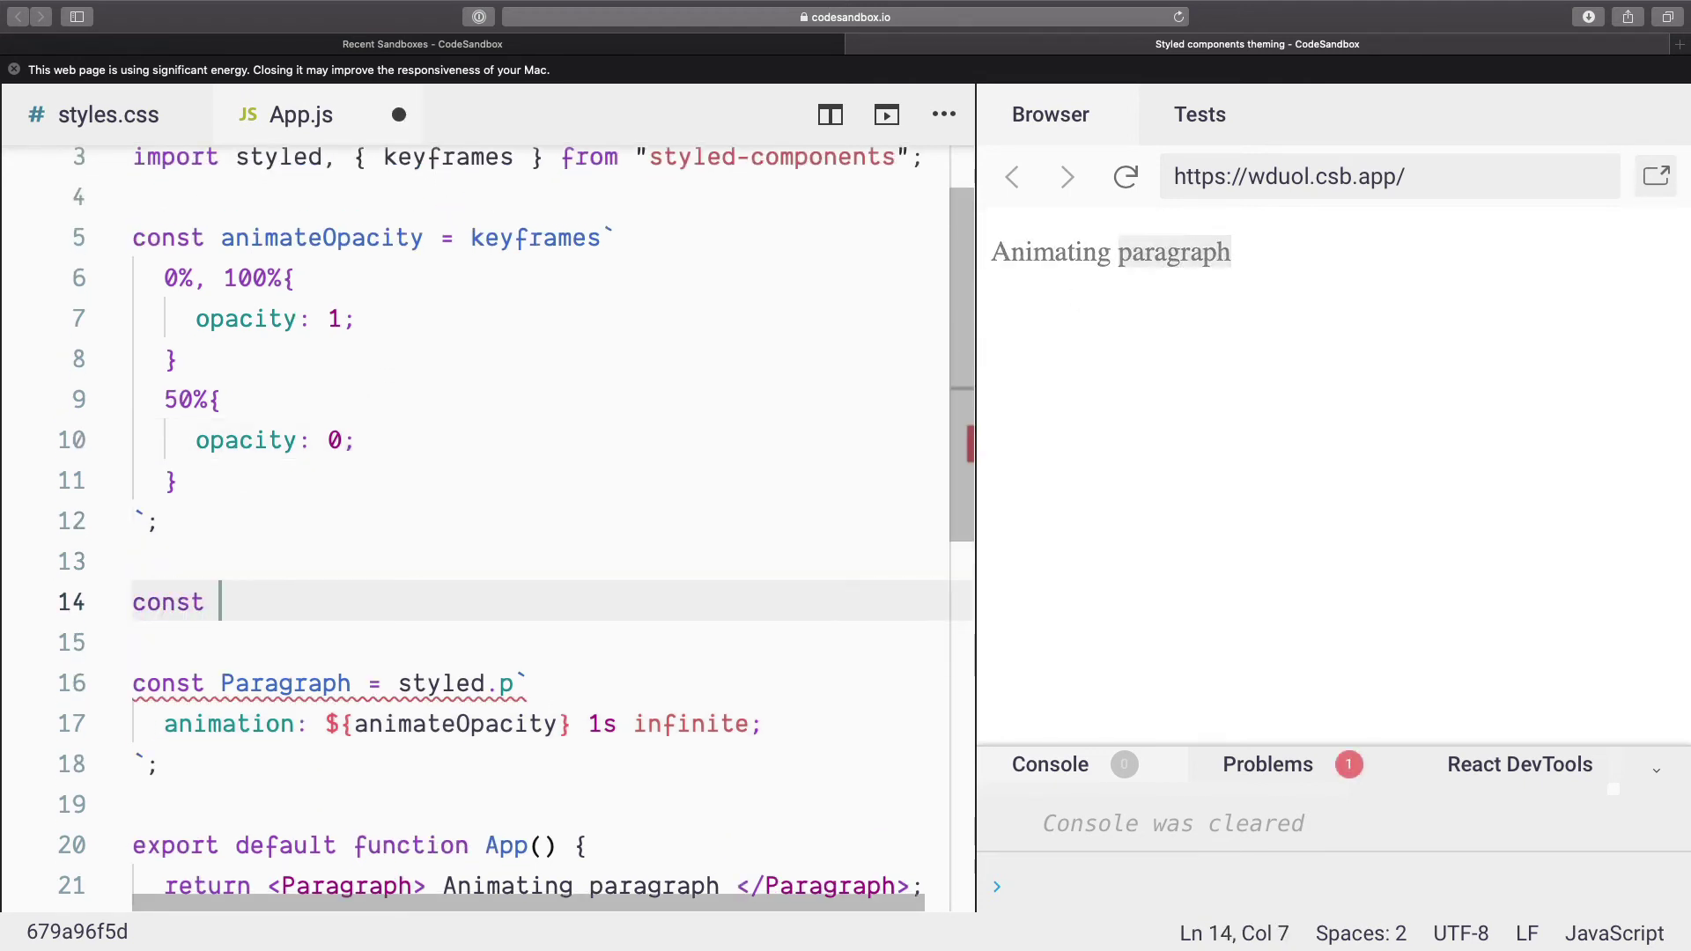
text(animatePos)
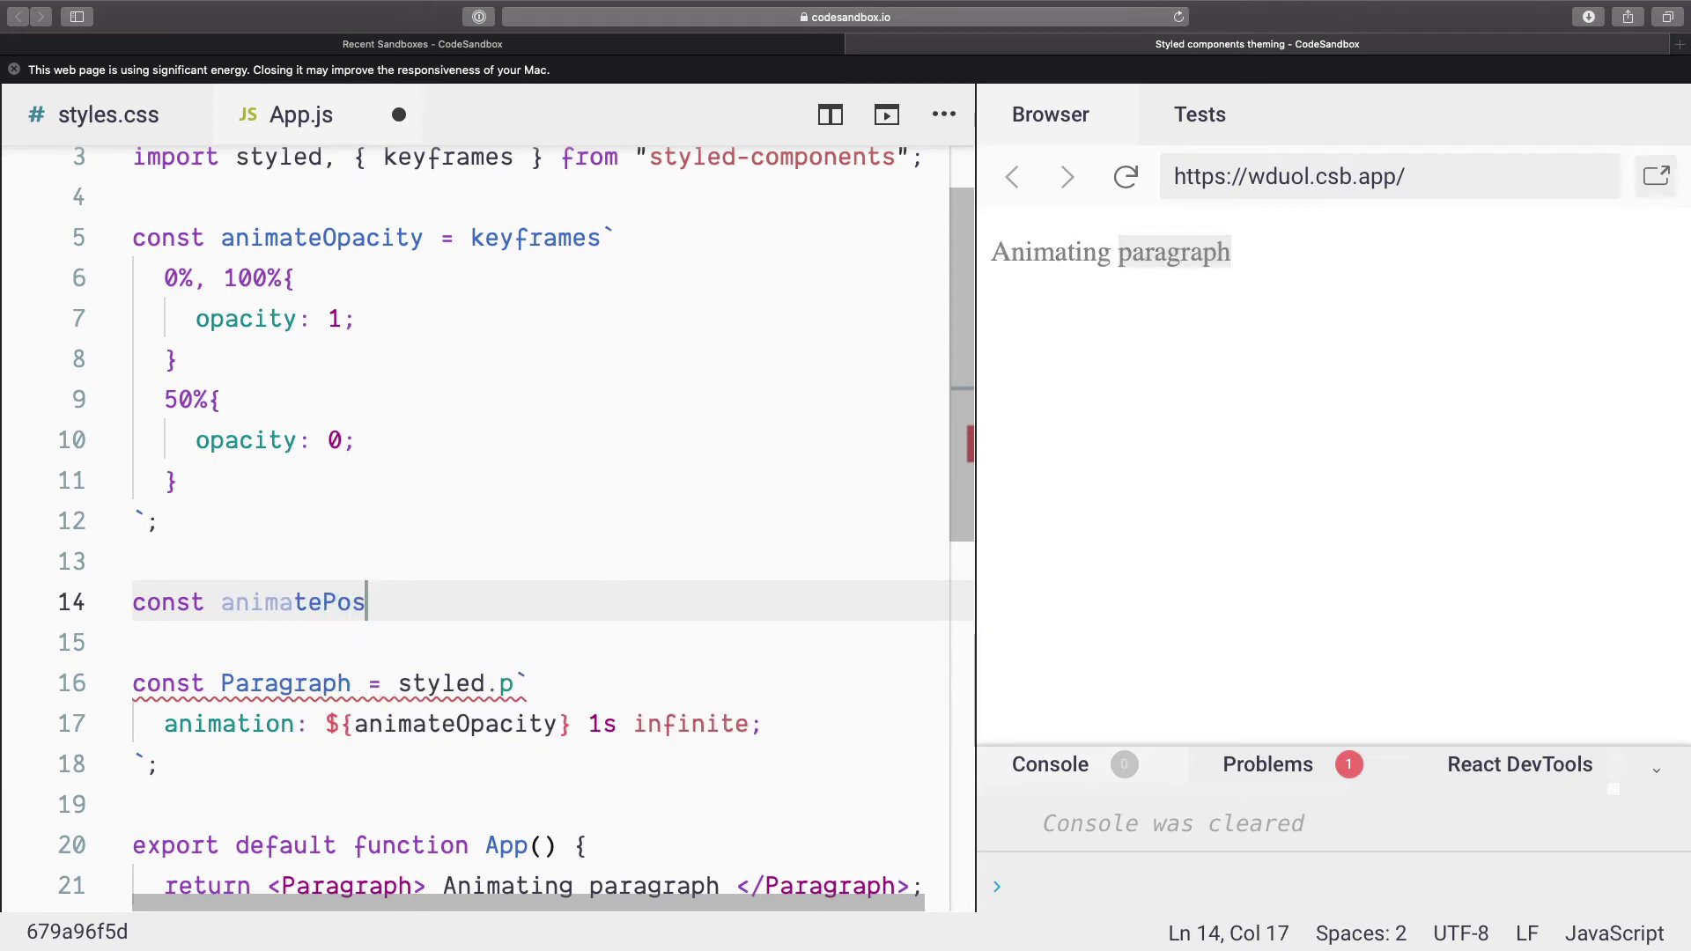
text(ition = keyframes)
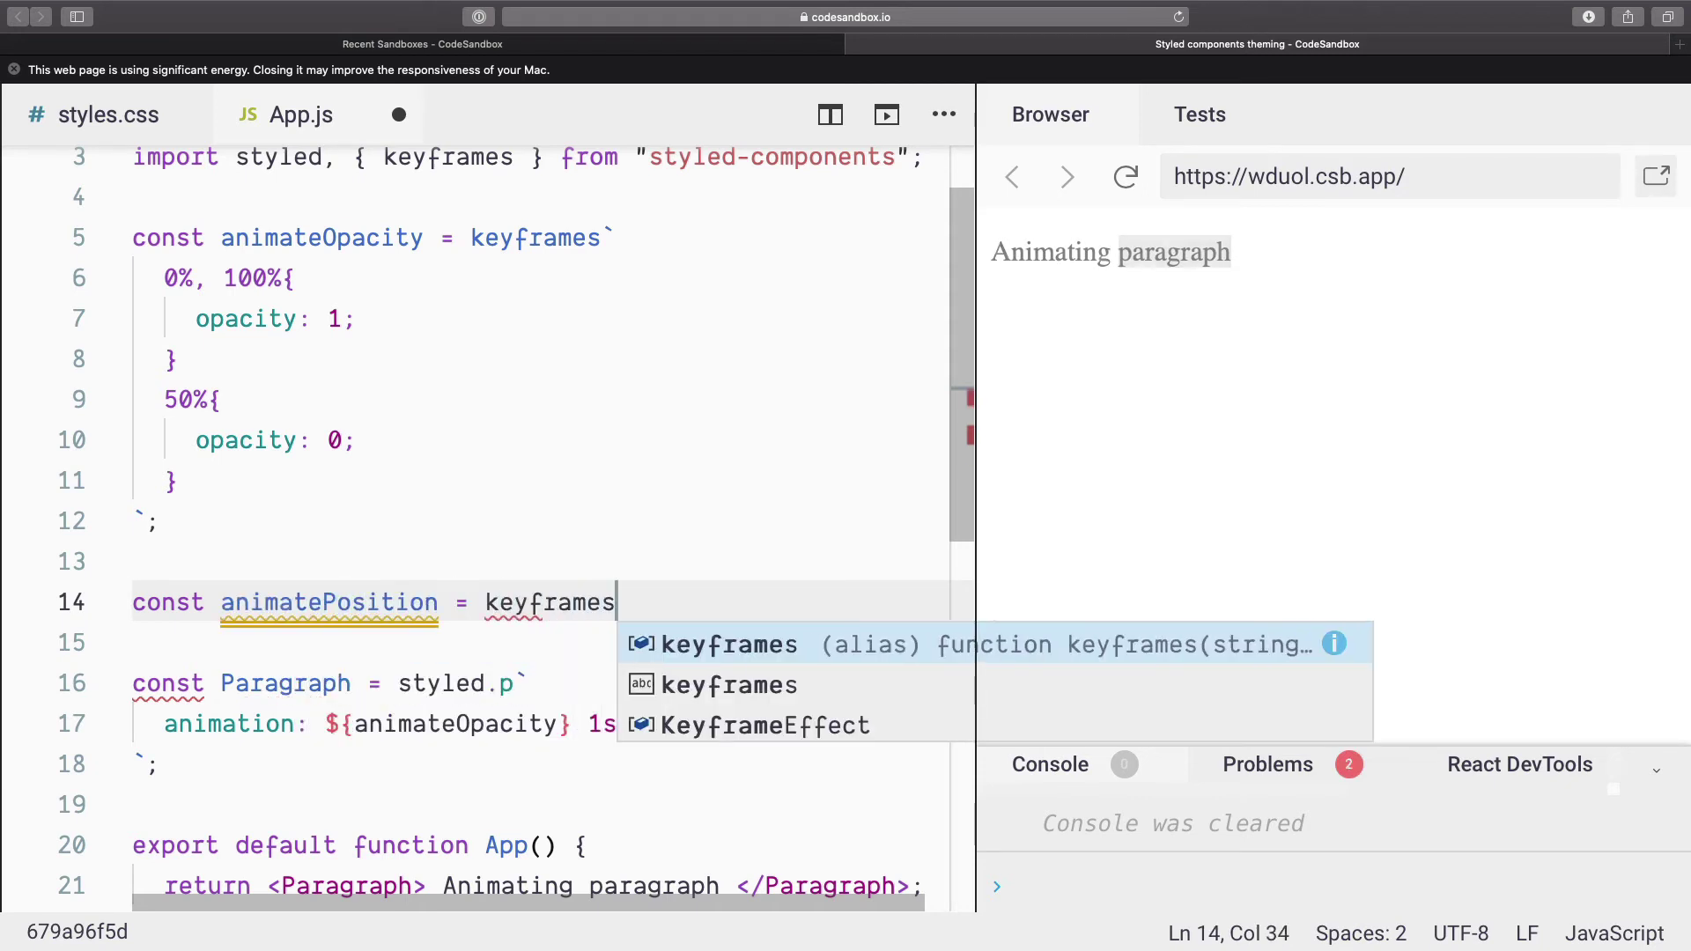
text(`)
key(Return)
key(Return)
key(Up)
key(Tab)
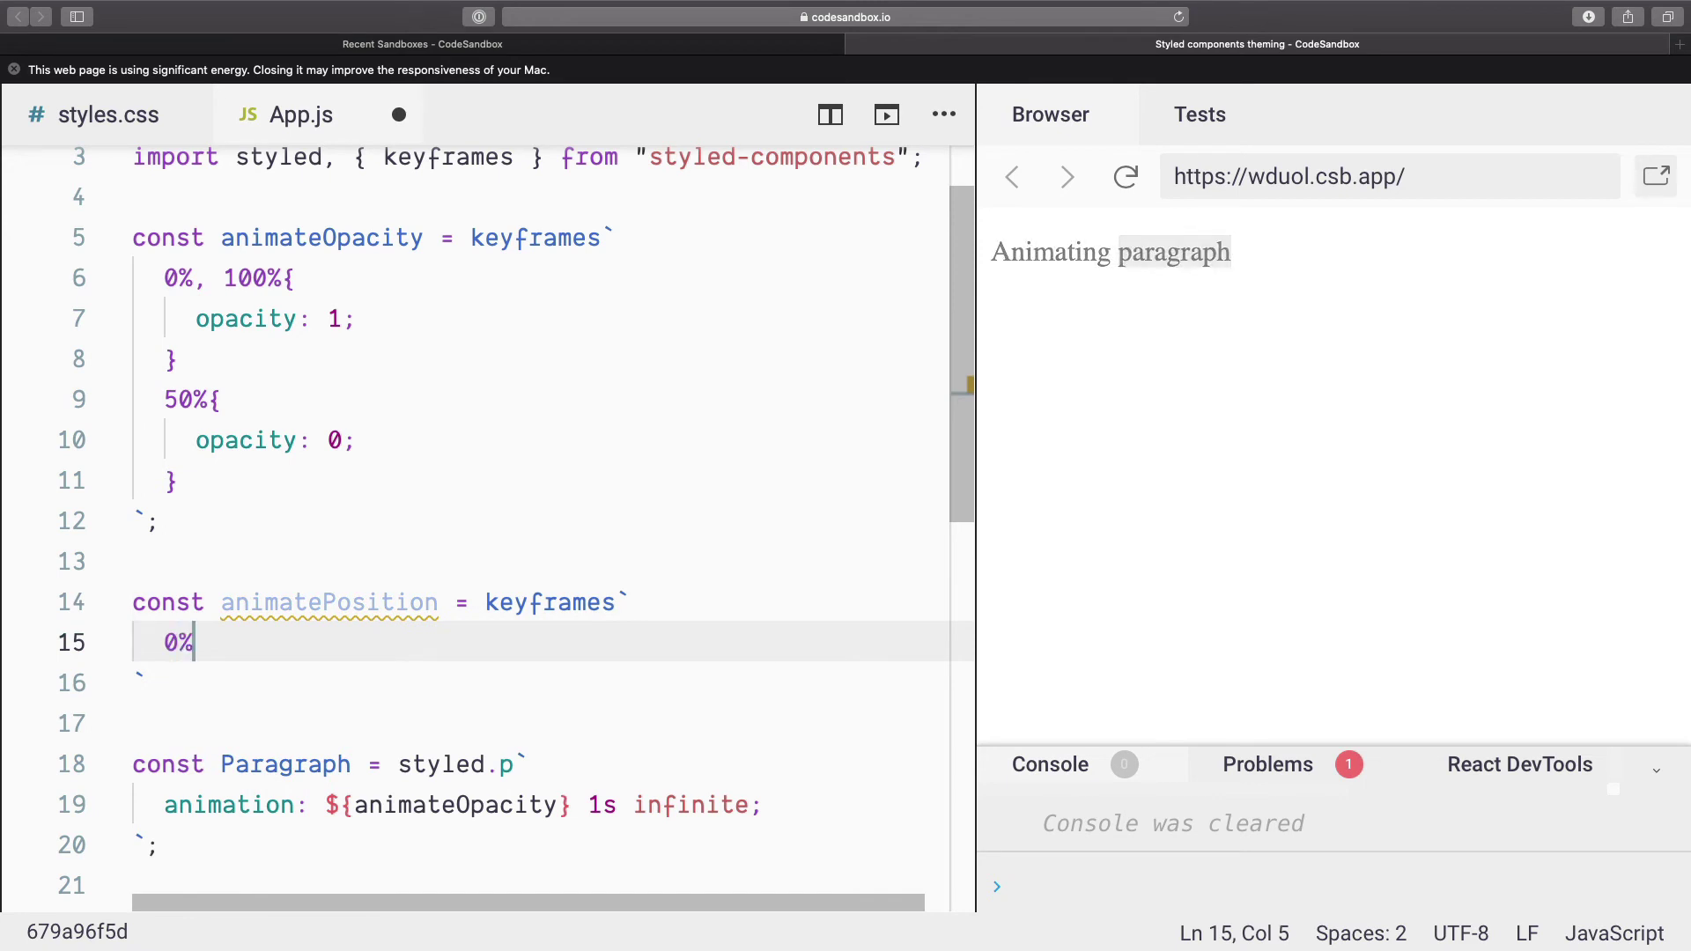
text(100%)
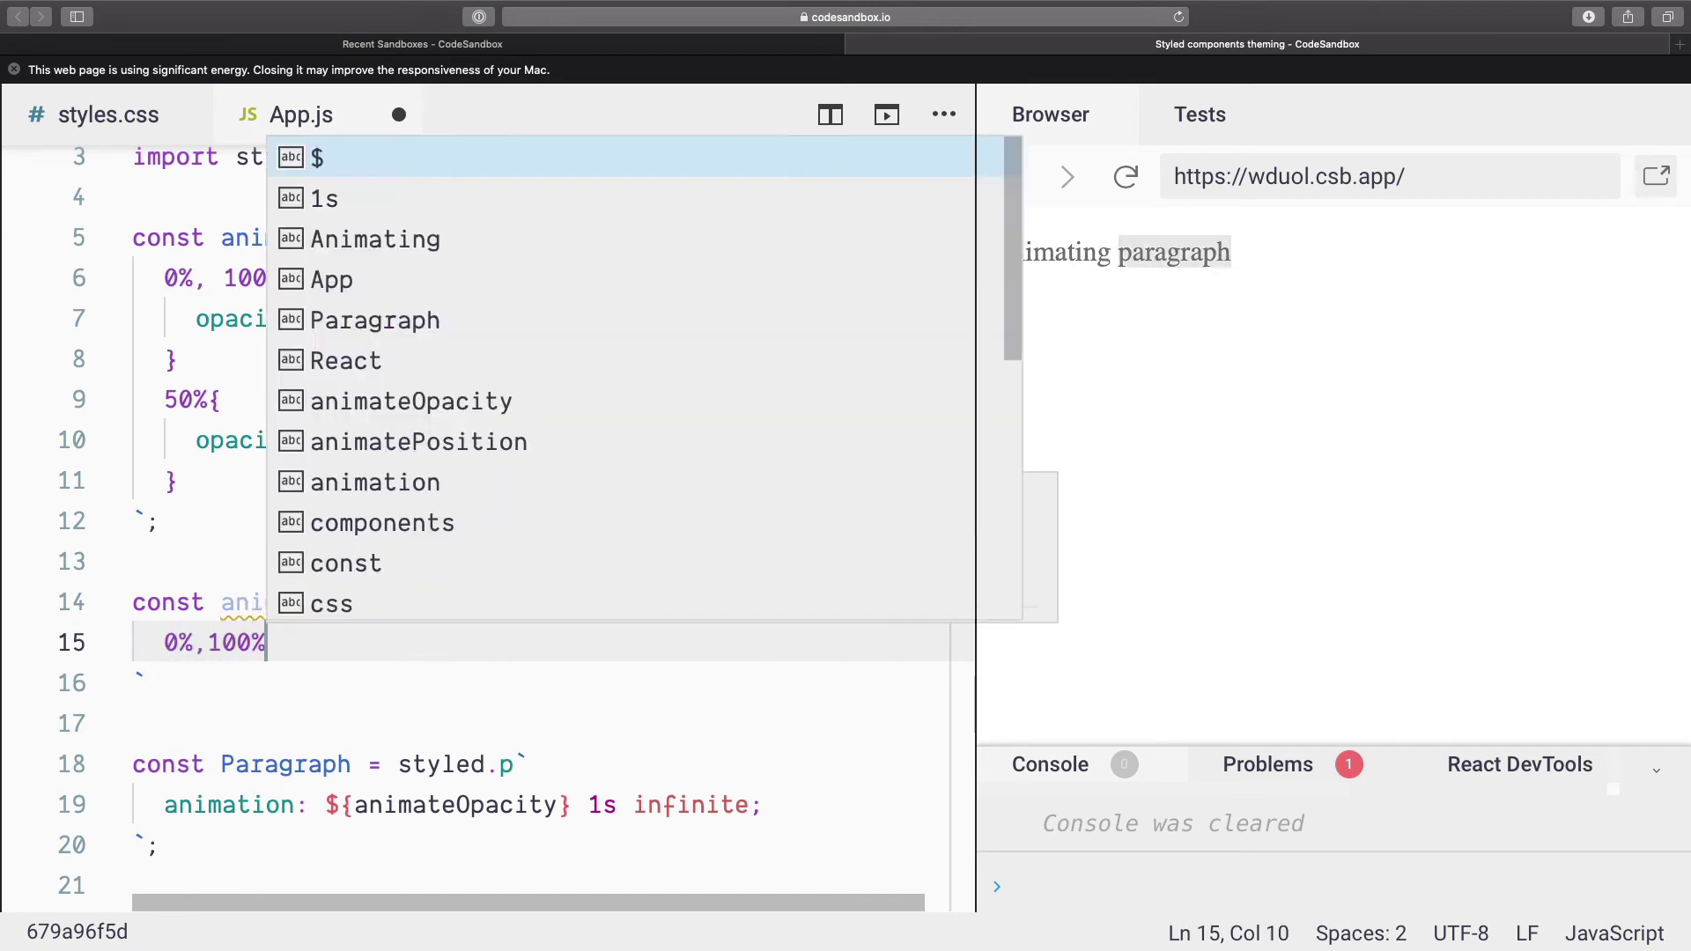
text({)
key(Return)
text(transform)
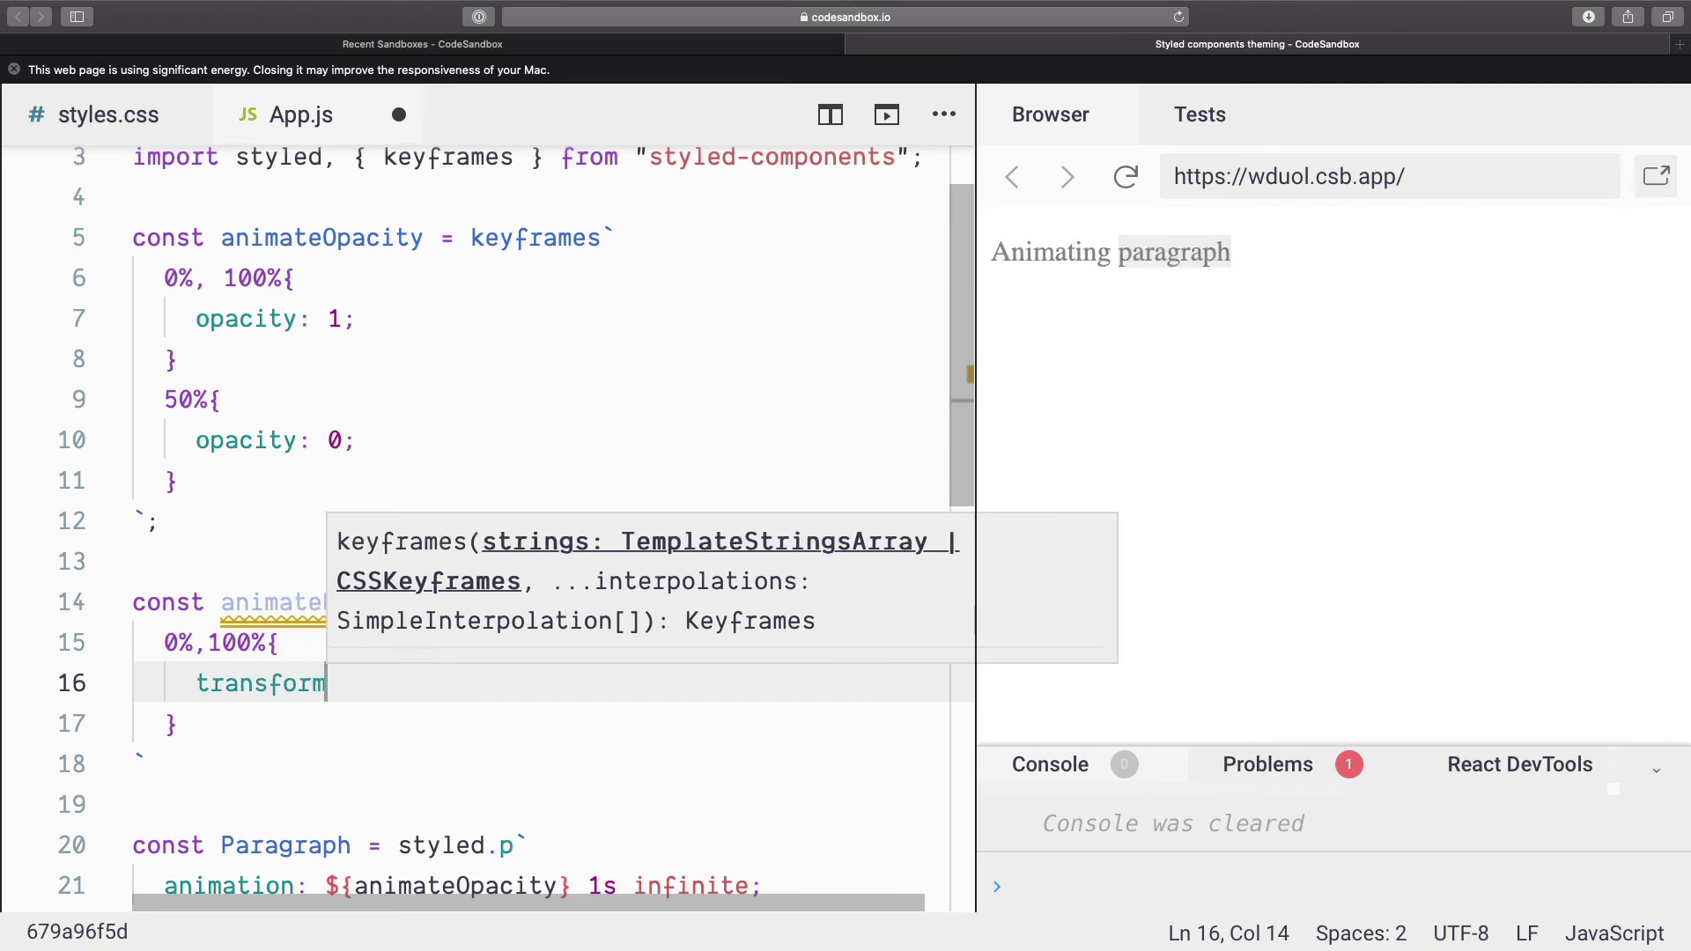
text(: translate()
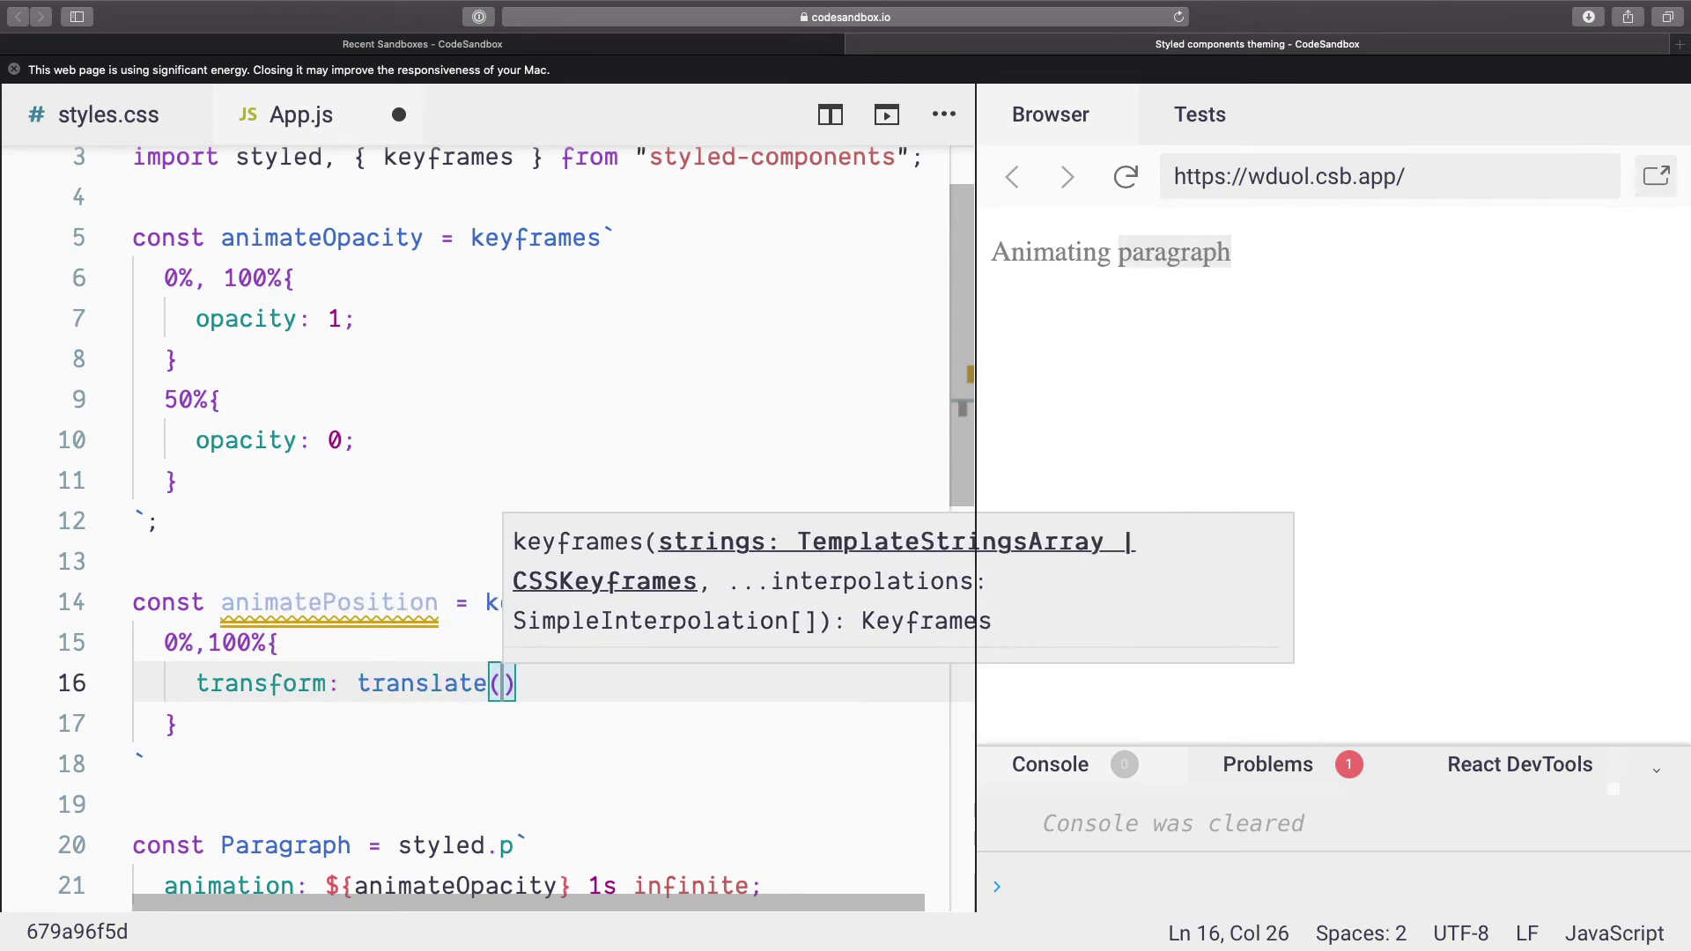
Set the 0%, 100% keyframe to transform: translateX(0px) and open a 50% block.
key(BackSpace)
text(X()
text(0)
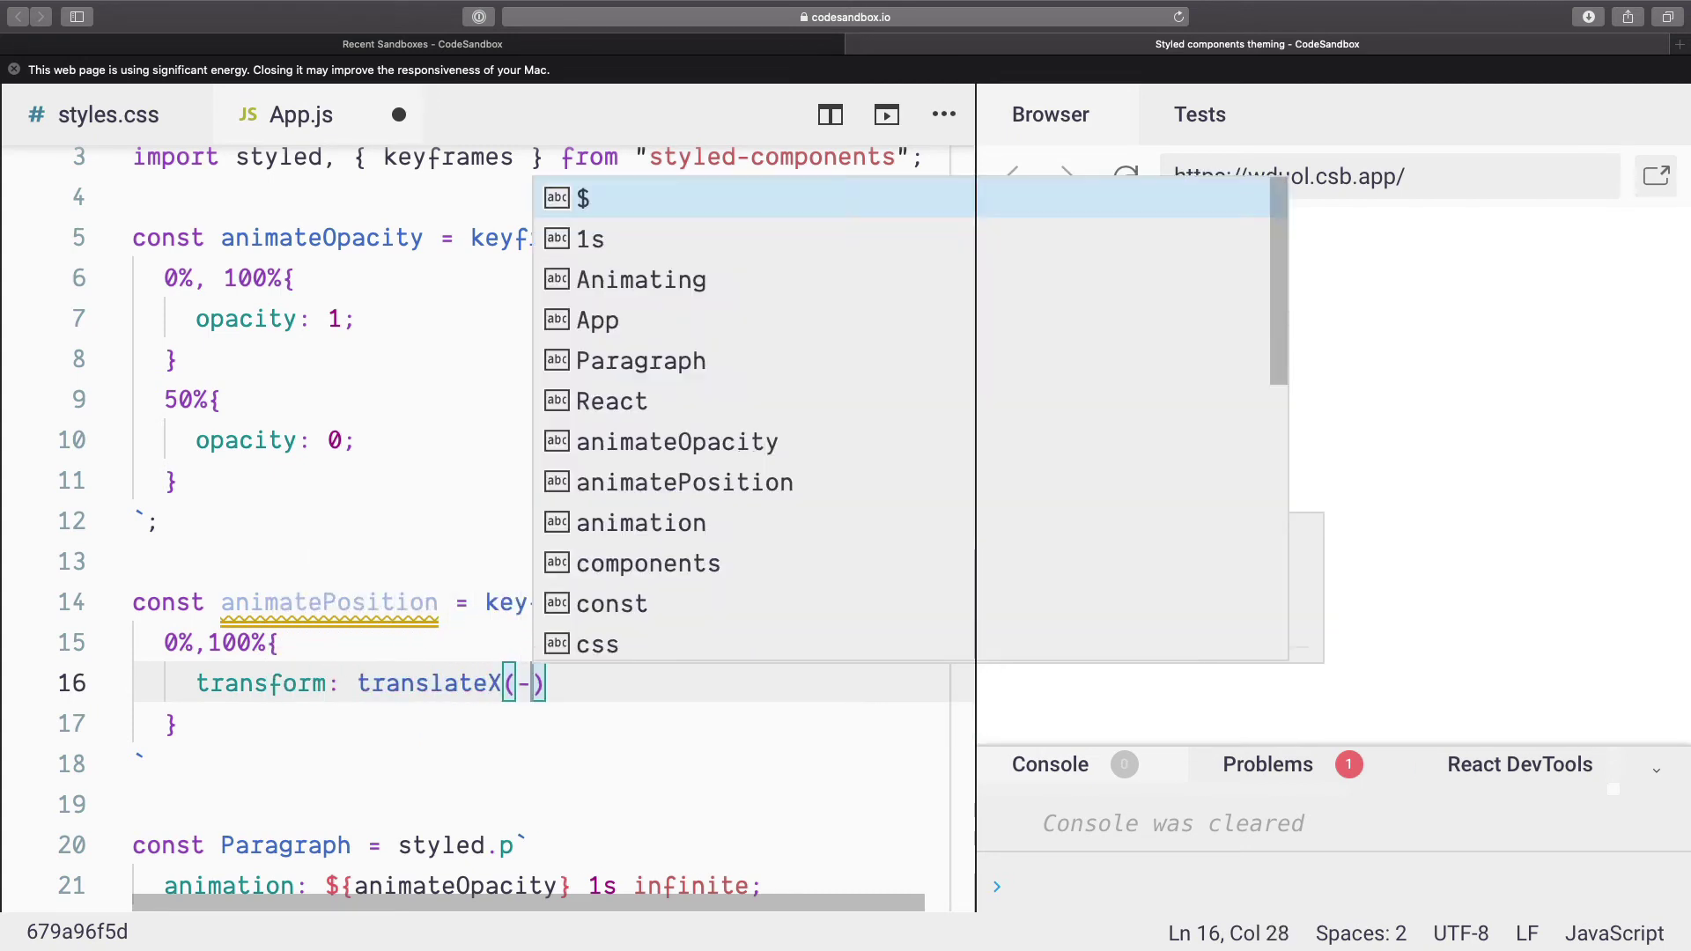
text(px;)
key(Right)
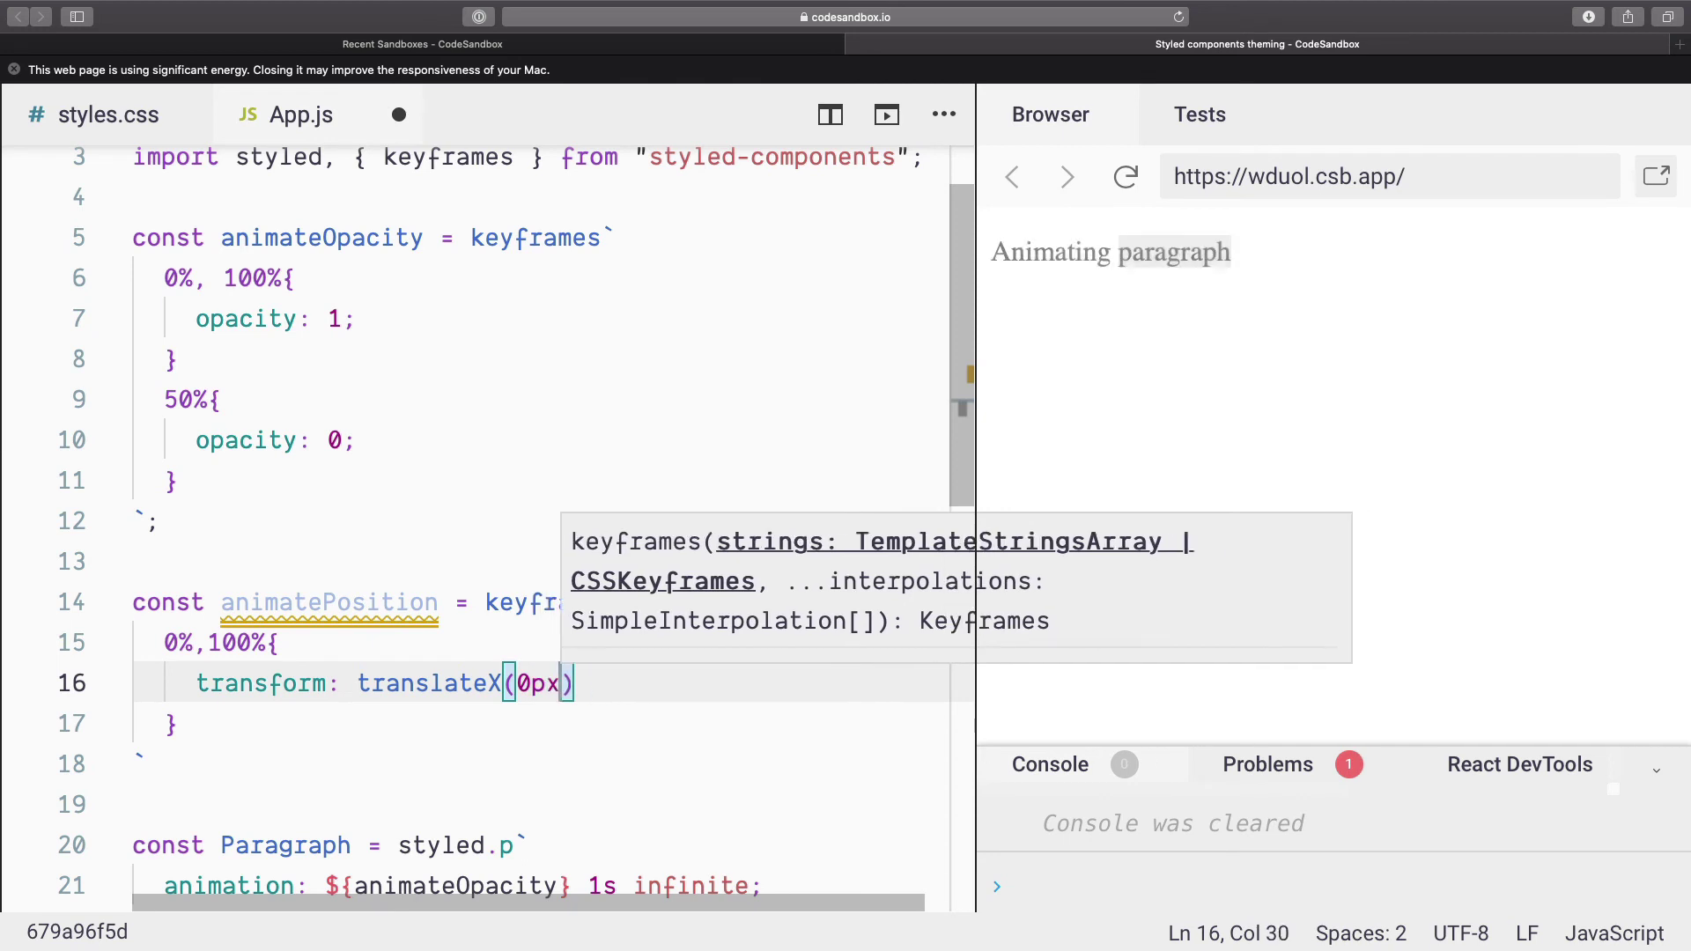
key(Down)
key(Return)
text(5)
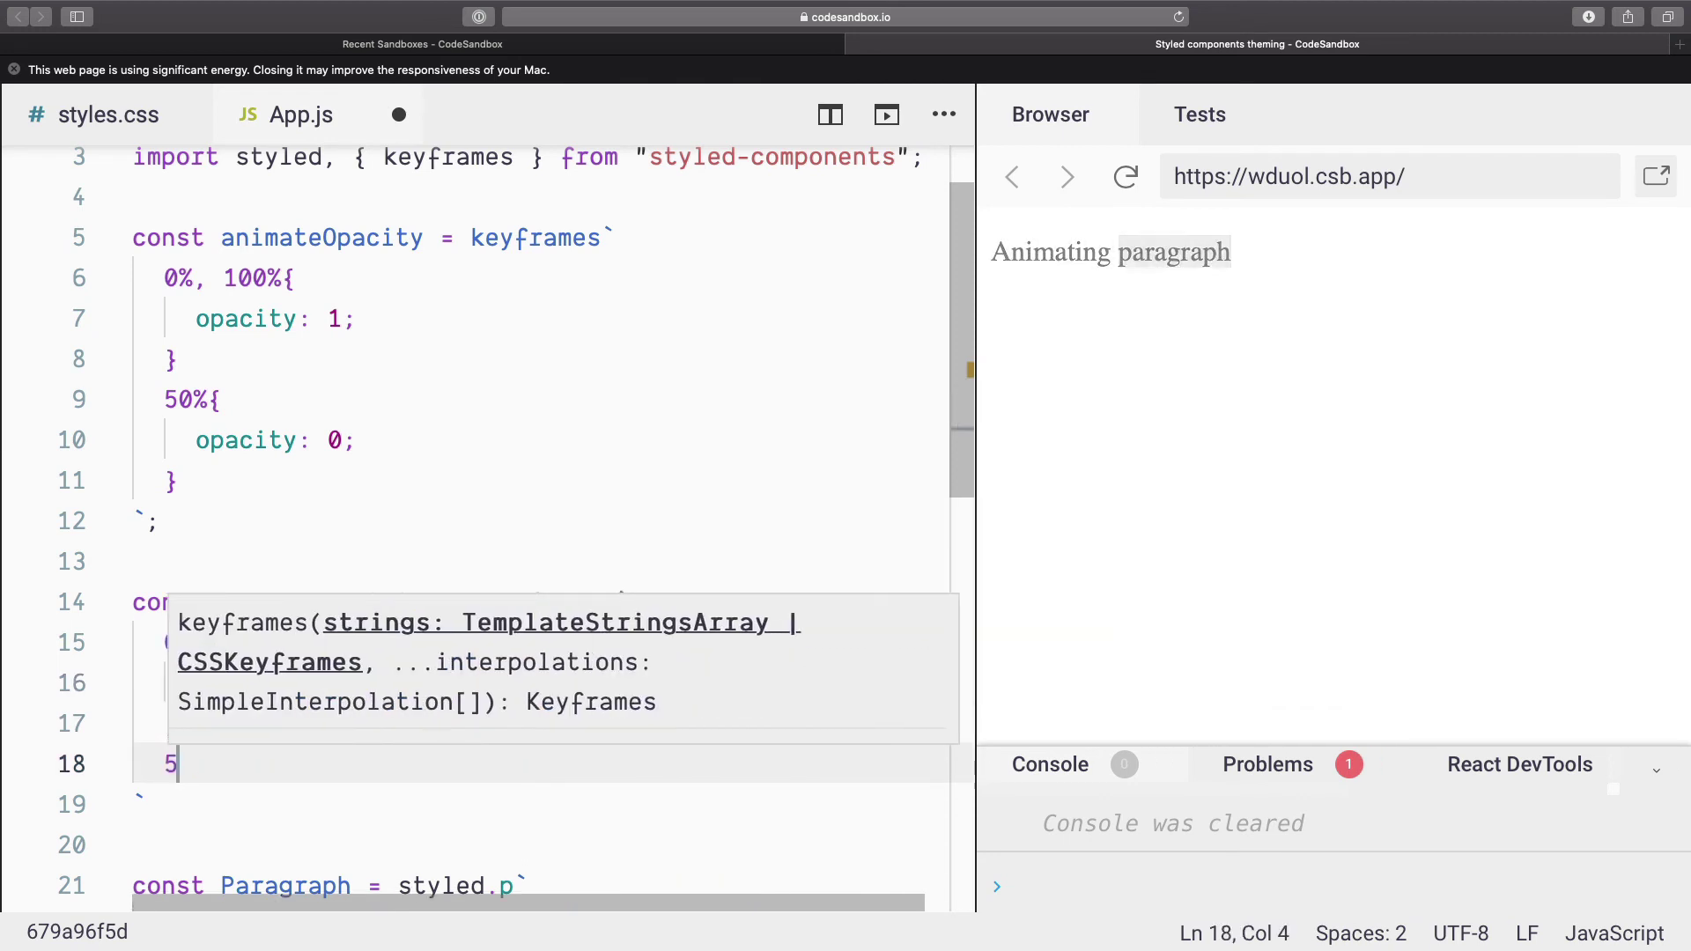
text(0%{)
key(Return)
text(transl)
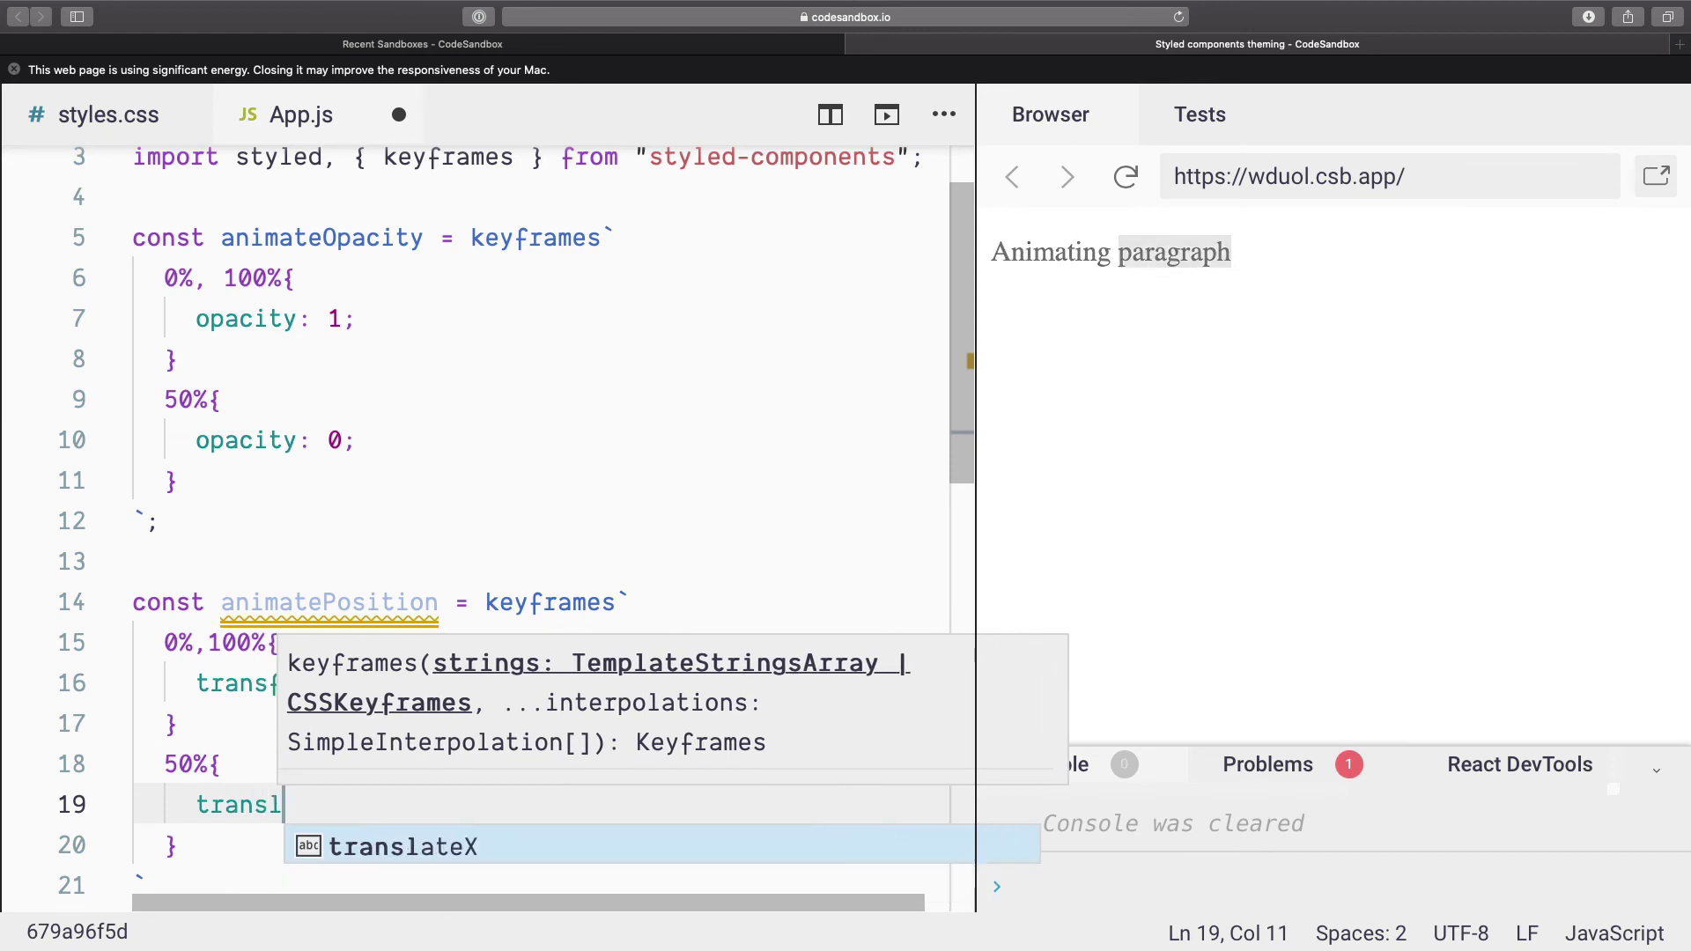
text(ateX()
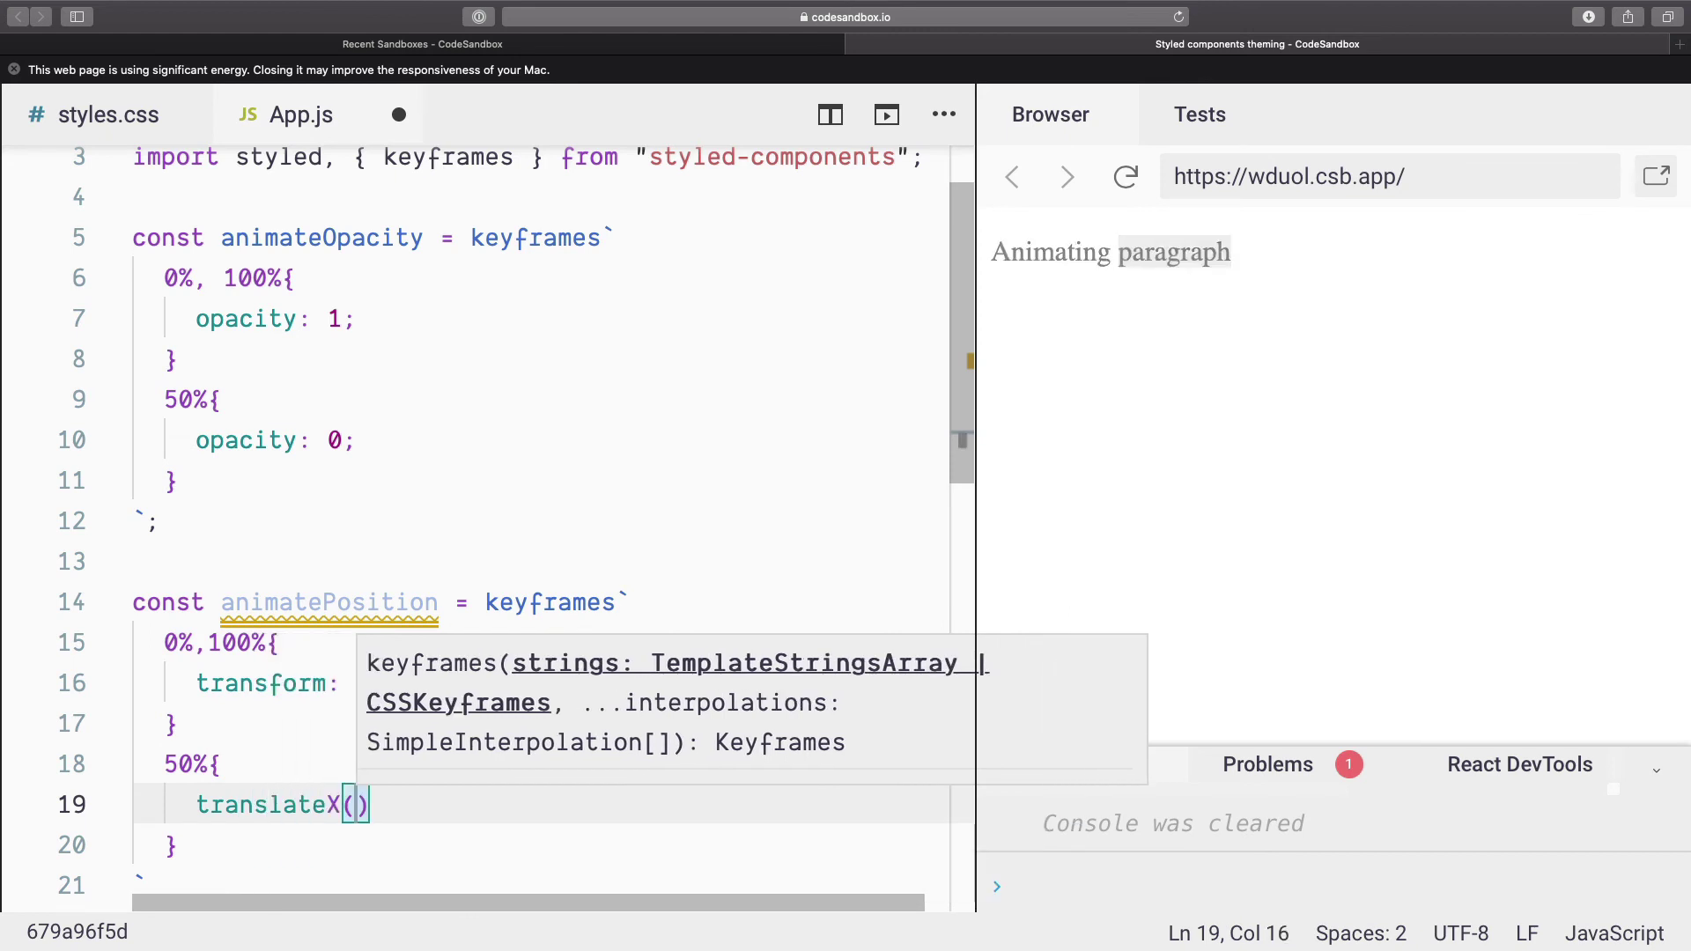
text(-10px)
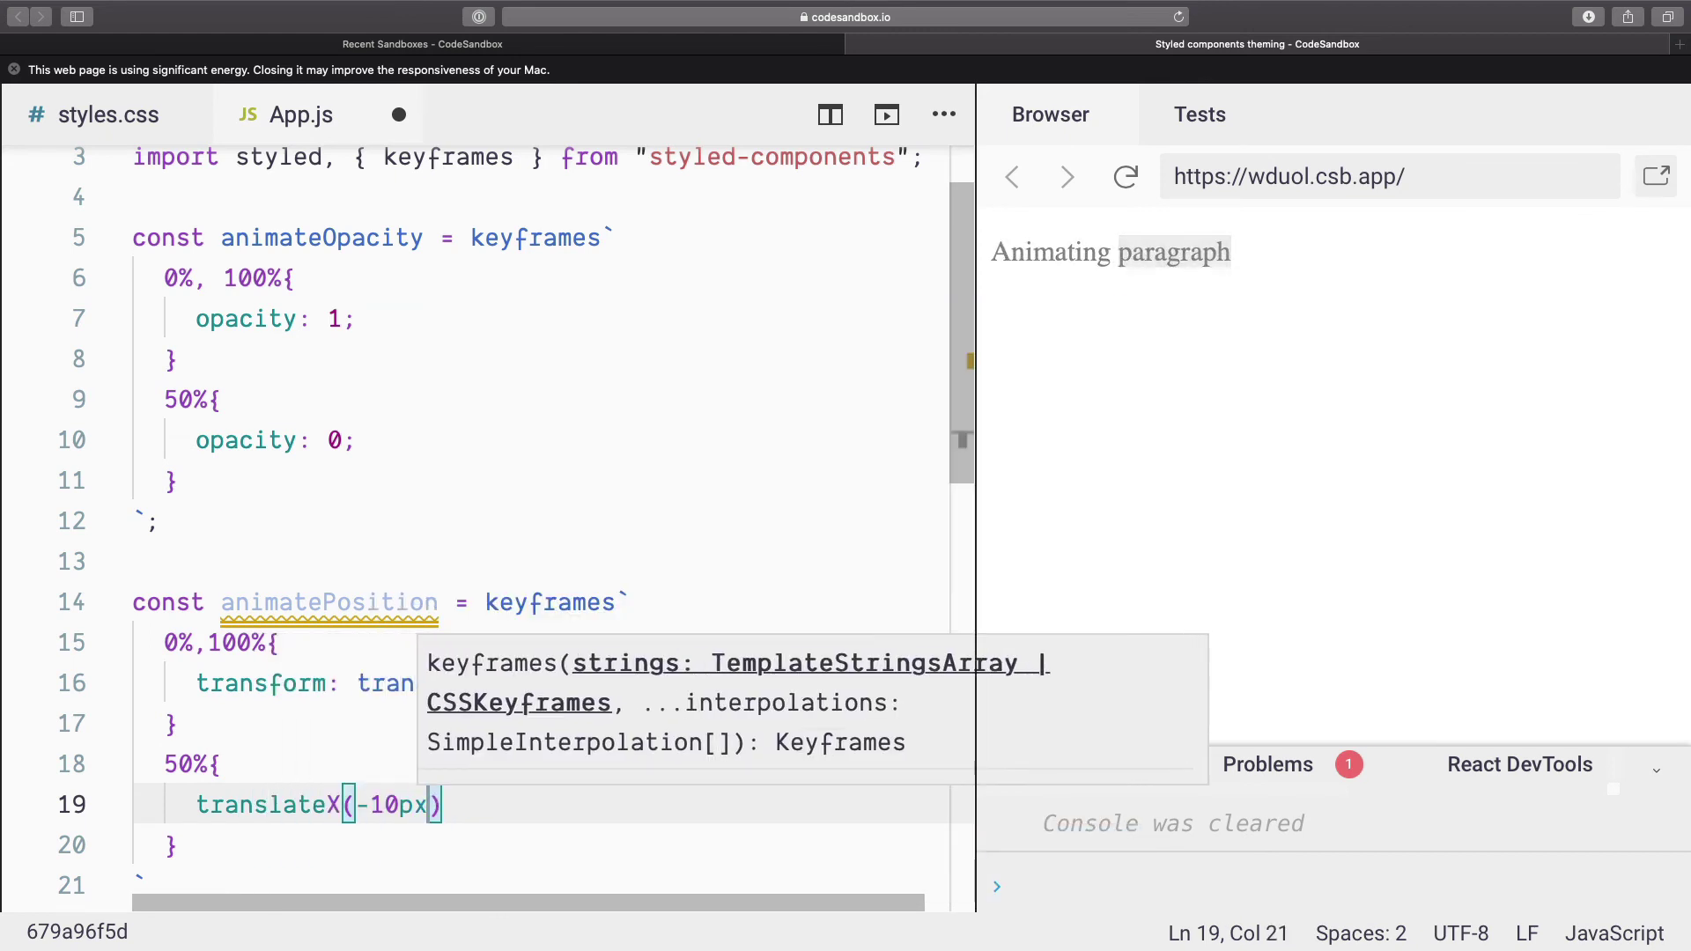
text();)
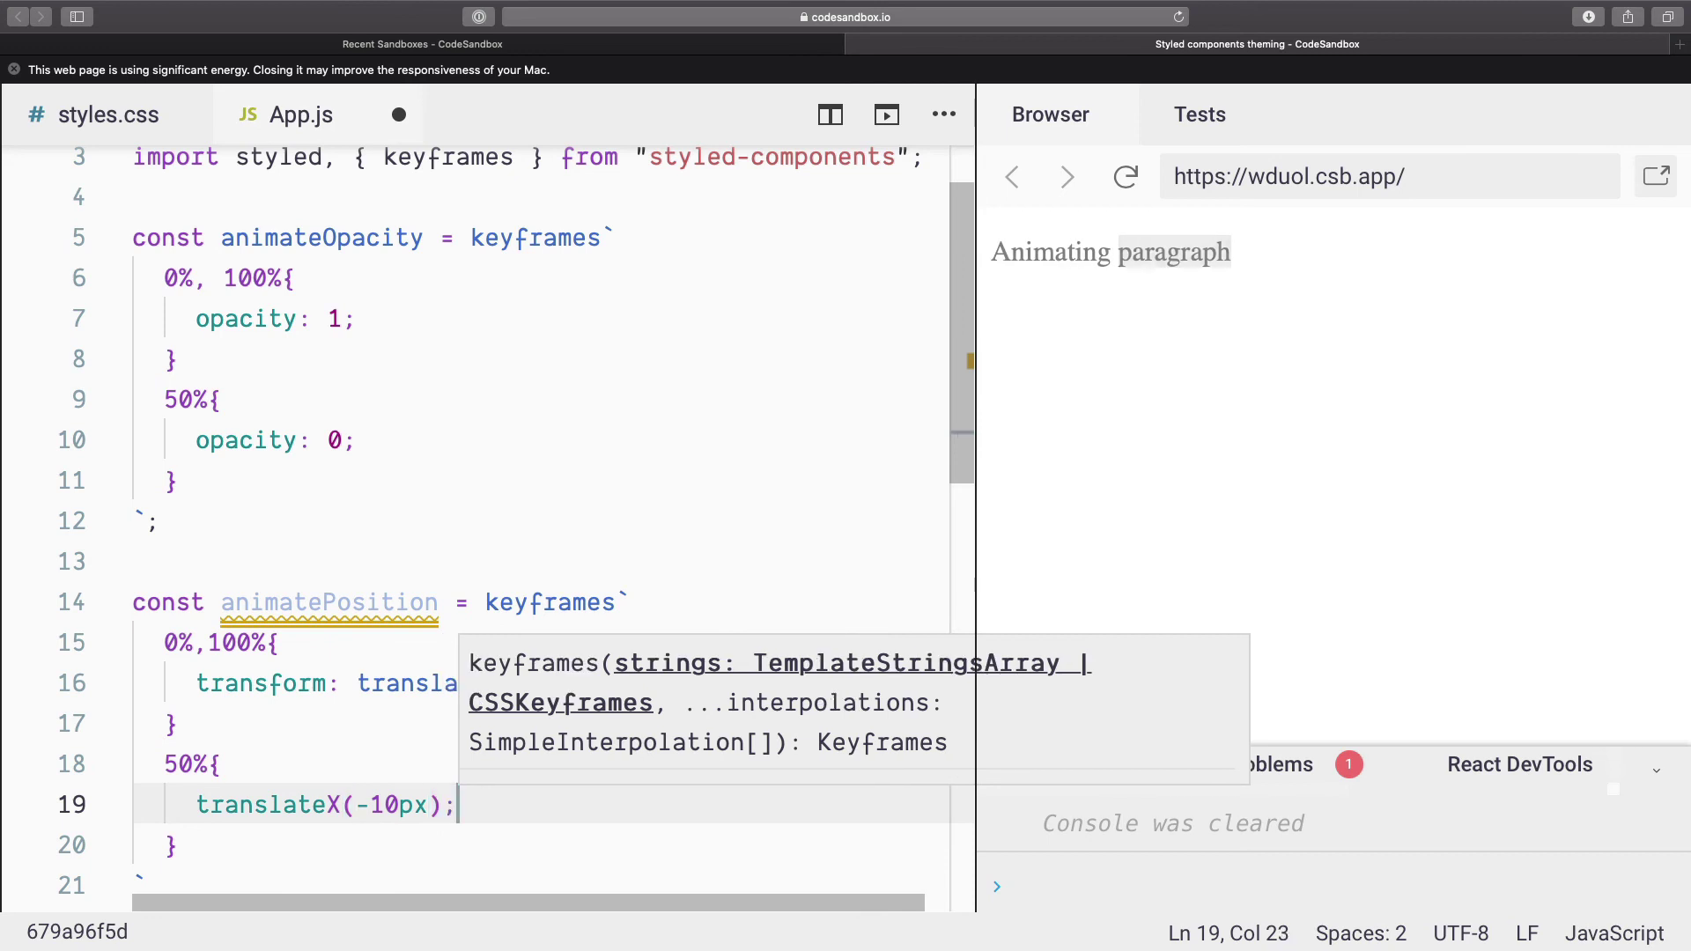
Set the 50% keyframe to transform: translateX(-10px) and select the animatePosition name.
key(Home)
text(transfo)
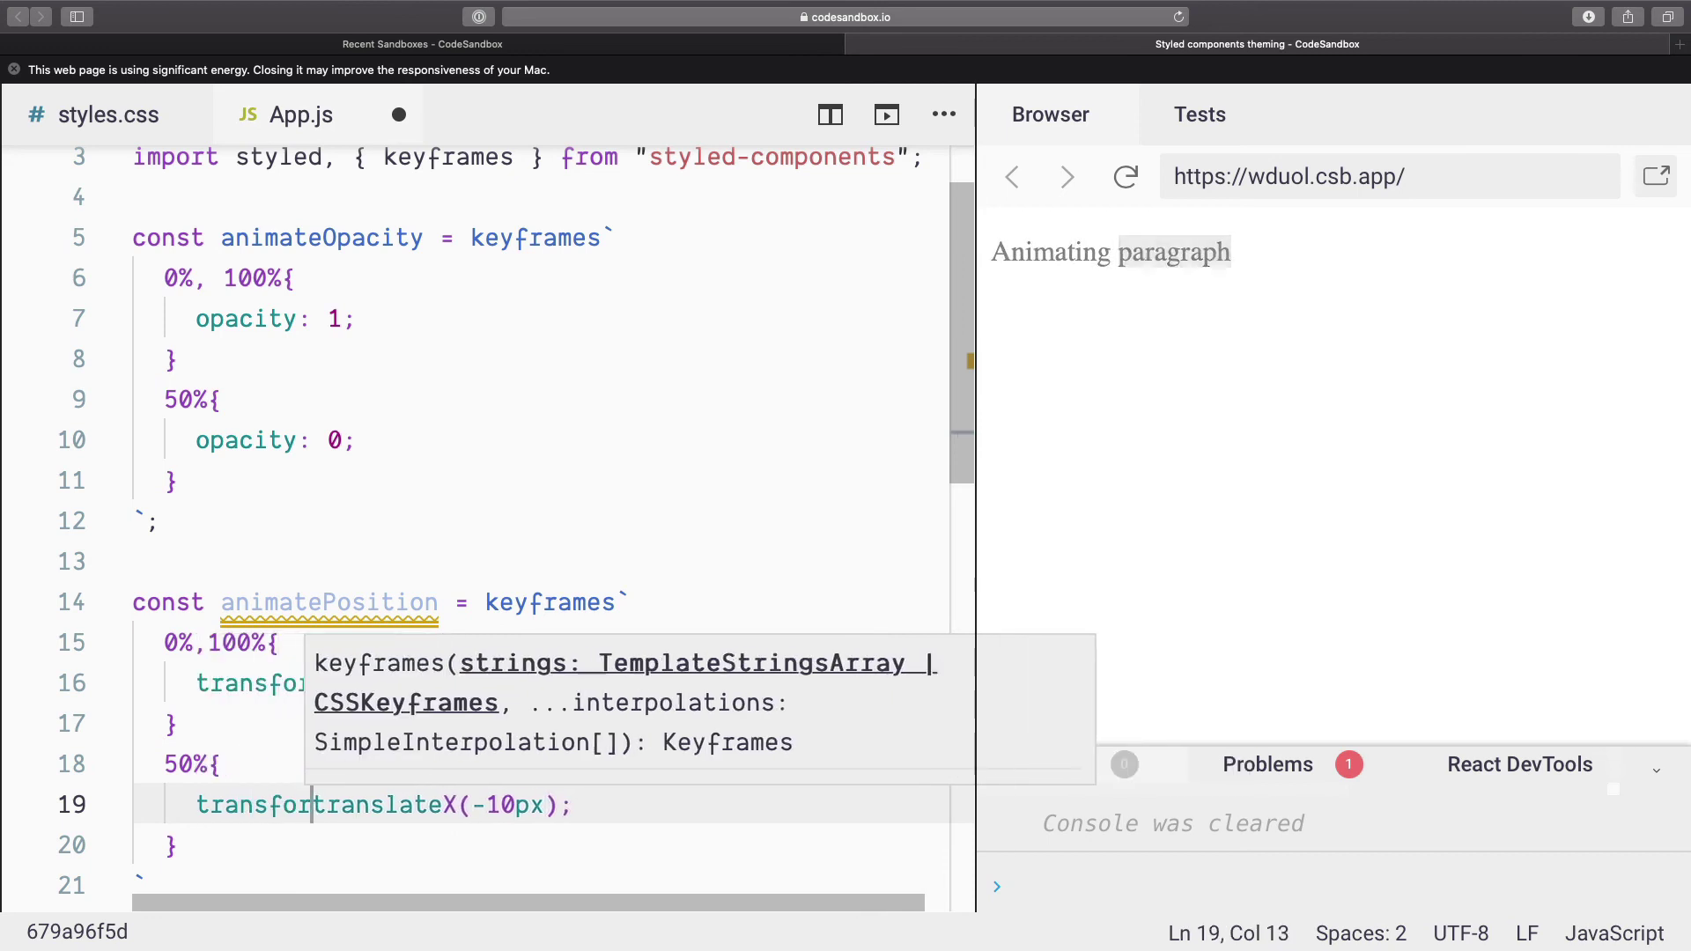
text(rm:)
key(End)
key(Escape)
click(315, 601)
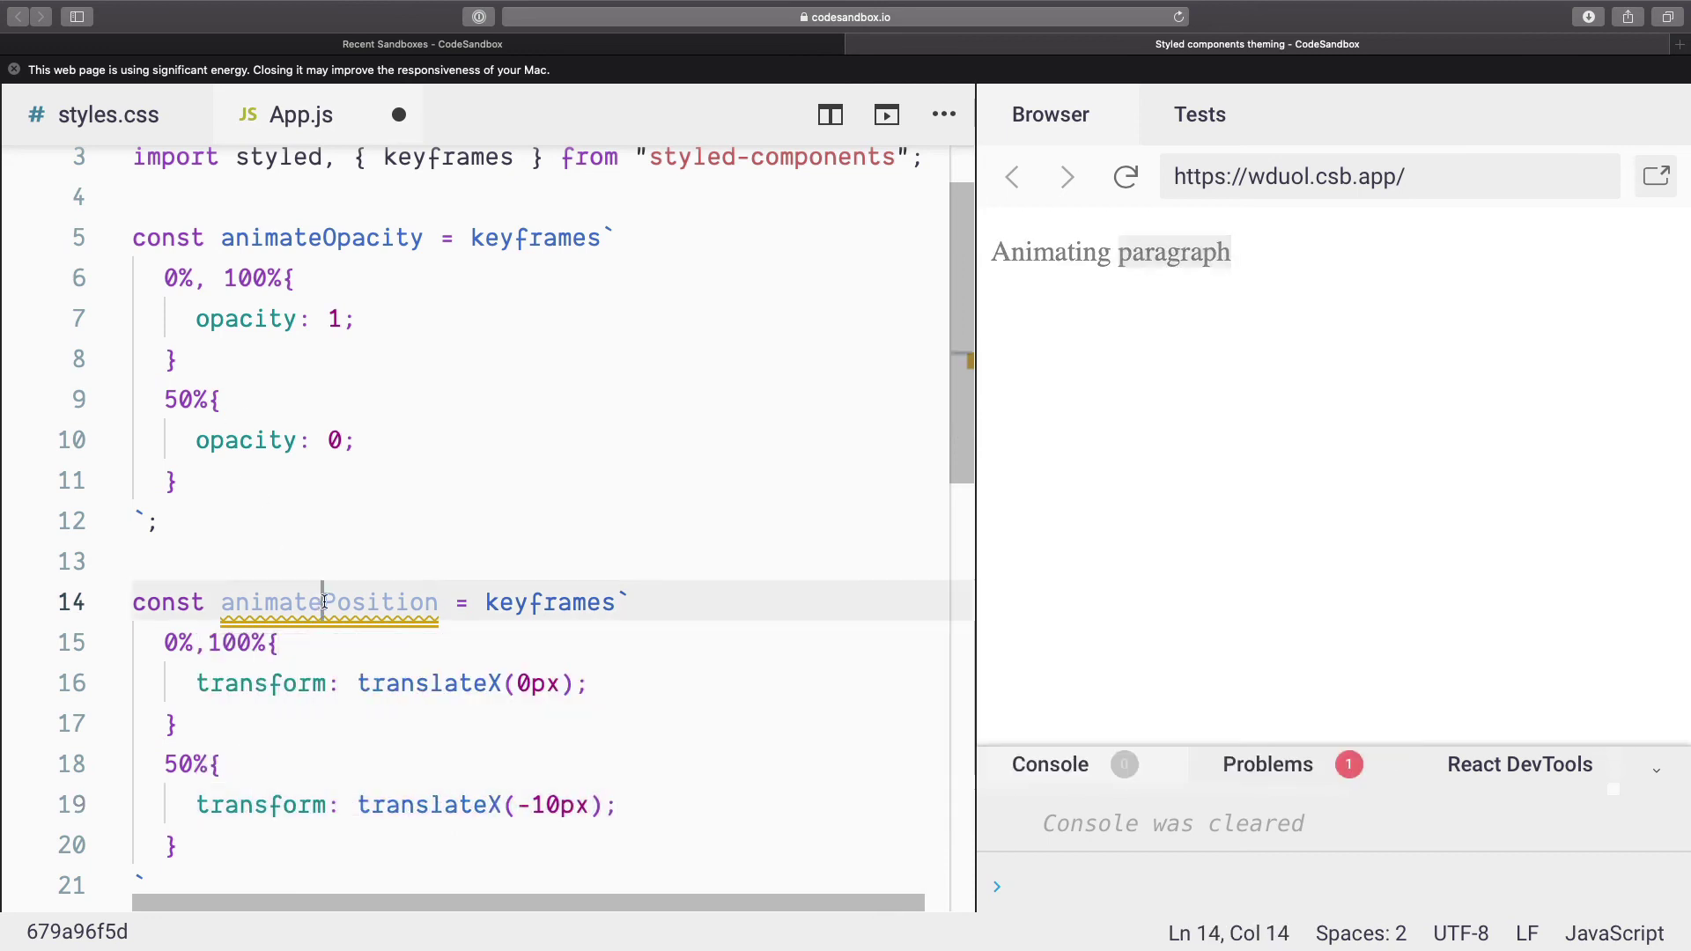
double_click(314, 602)
scroll(547, 617, down, 4)
Append ', ${animatePosition} 1s' after 'infinite' in the Paragraph animation value.
click(736, 683)
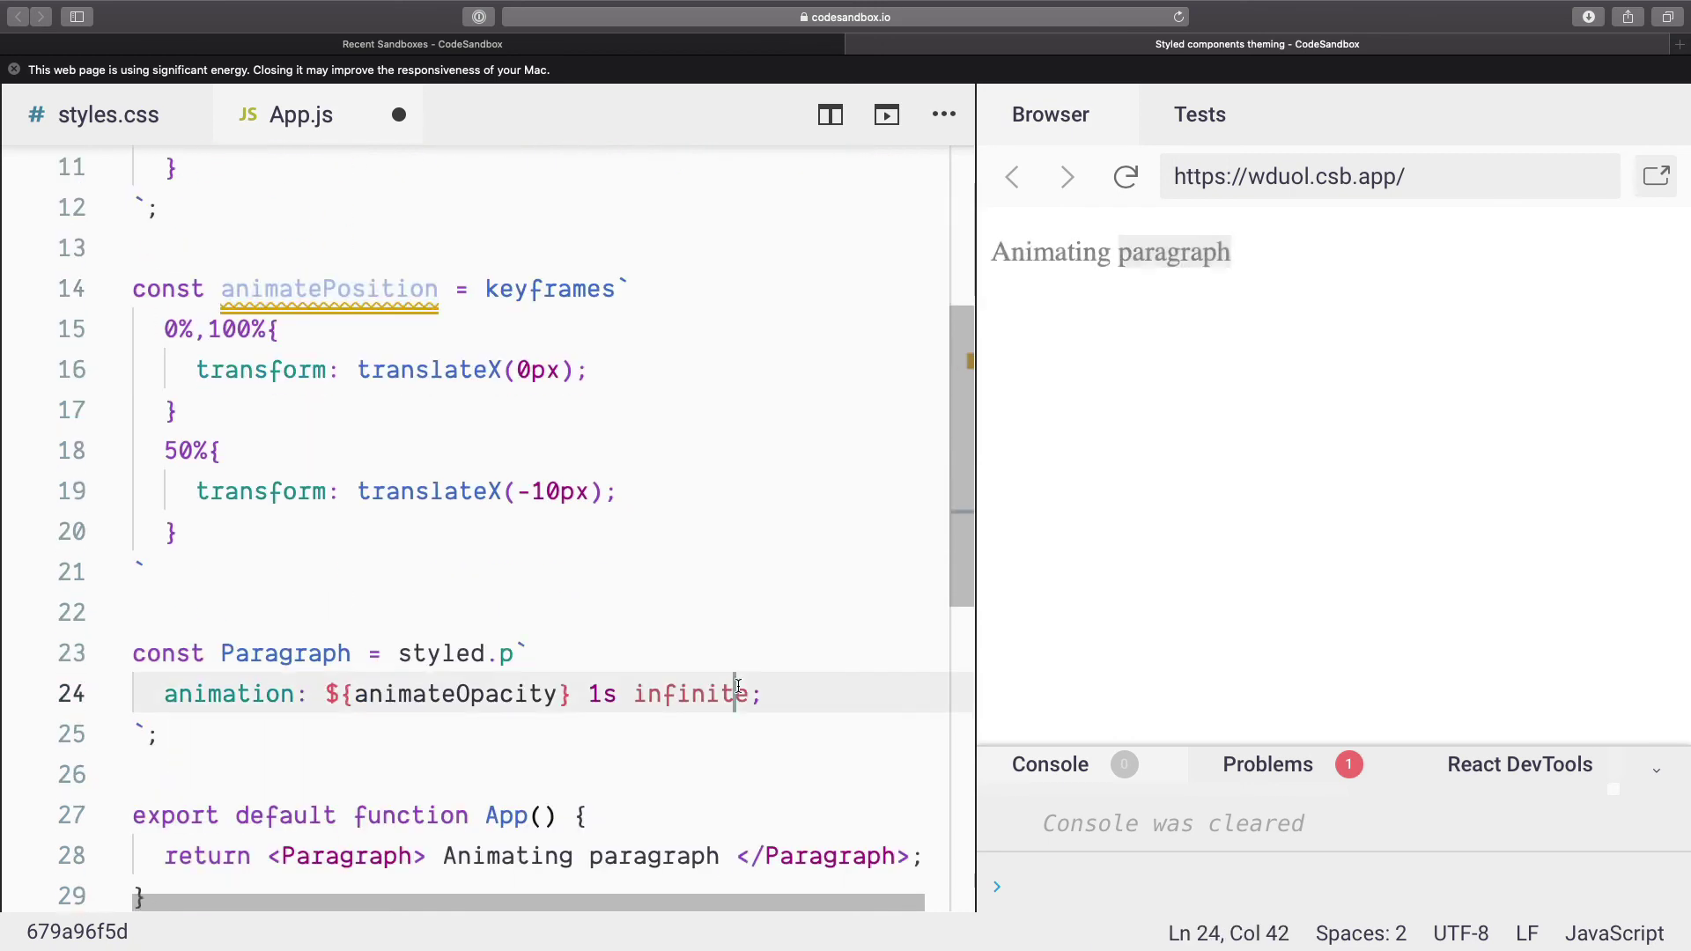
key(Right)
text(, ${)
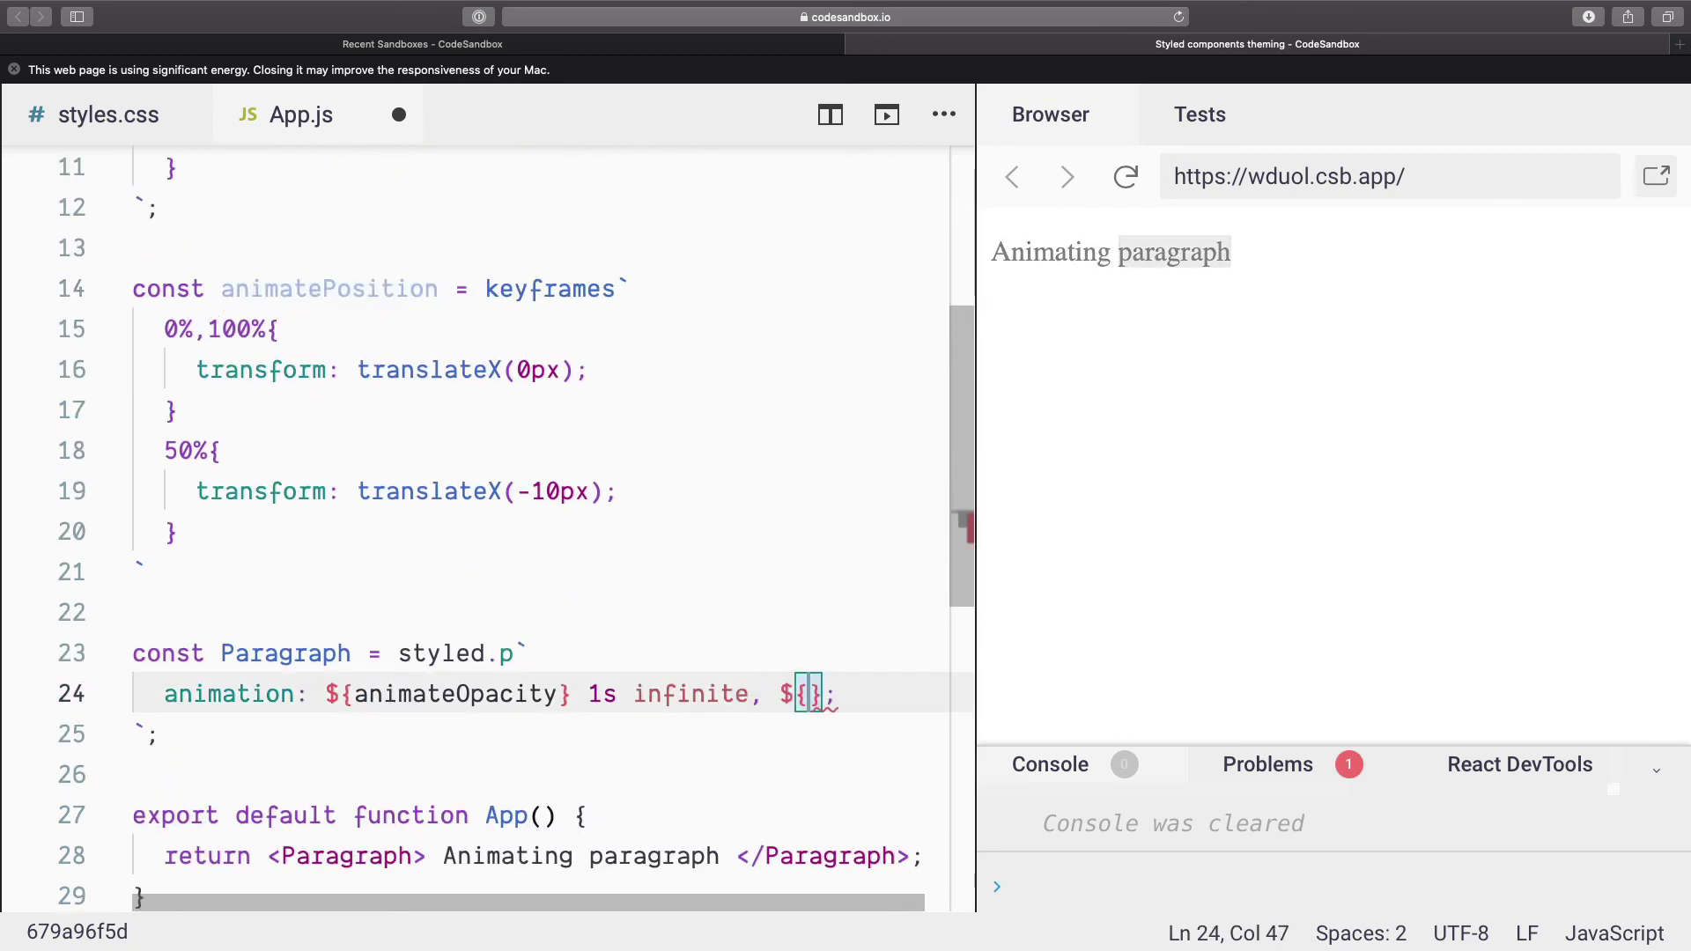
text(animatePosition} 1)
text(s)
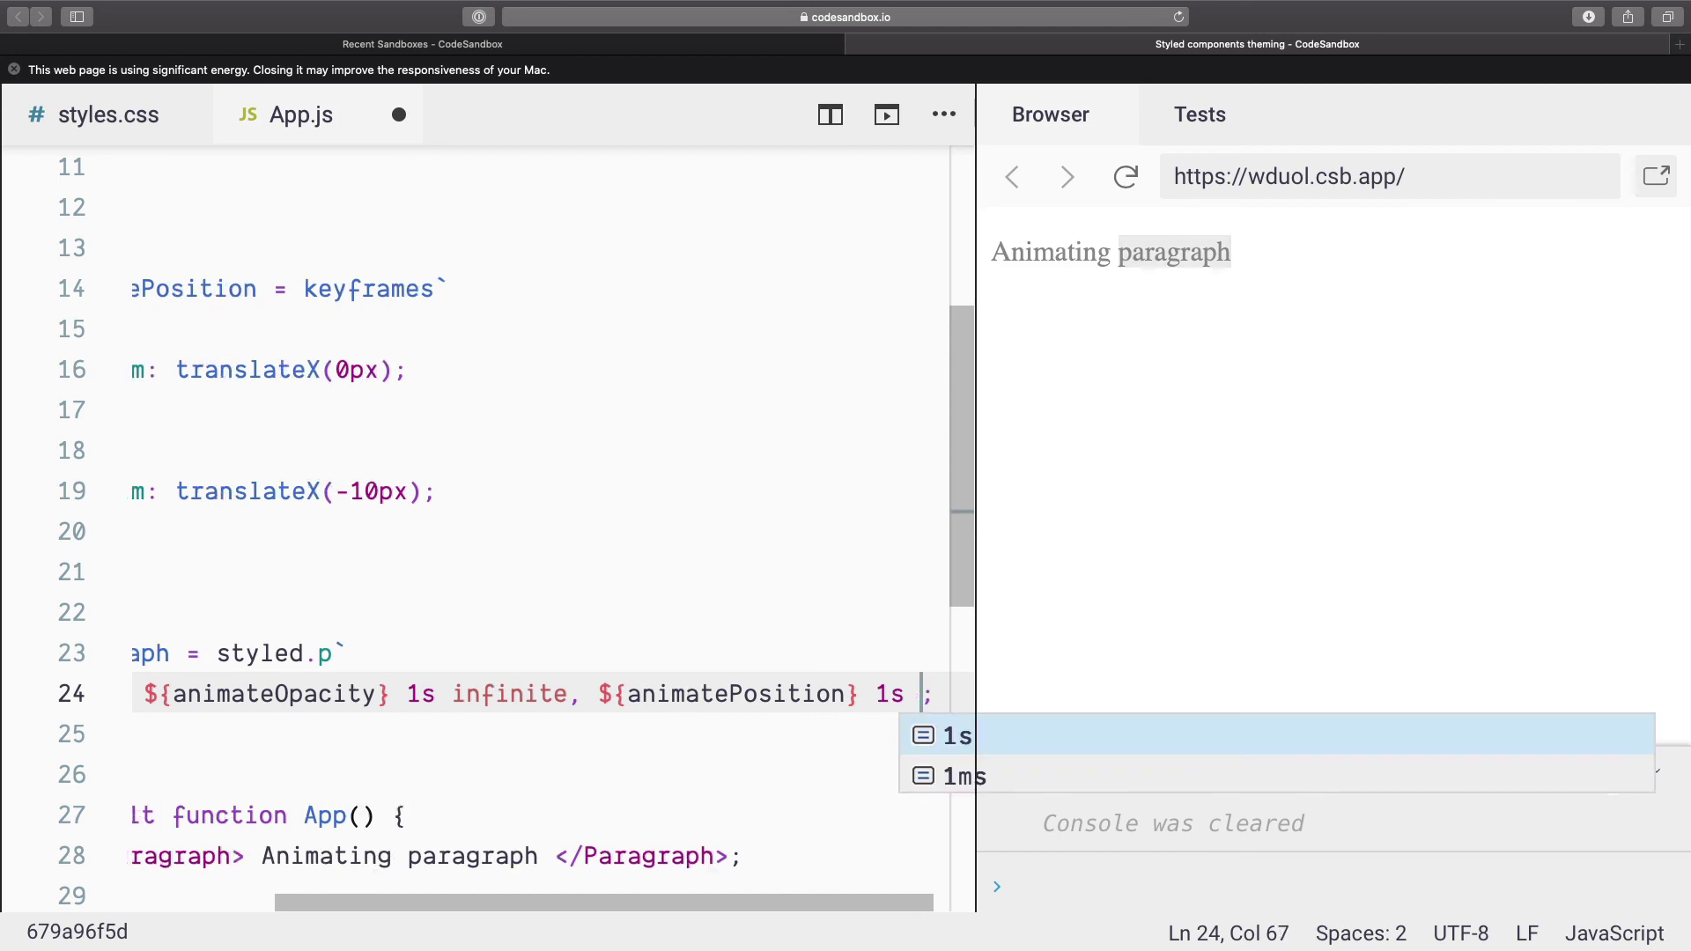